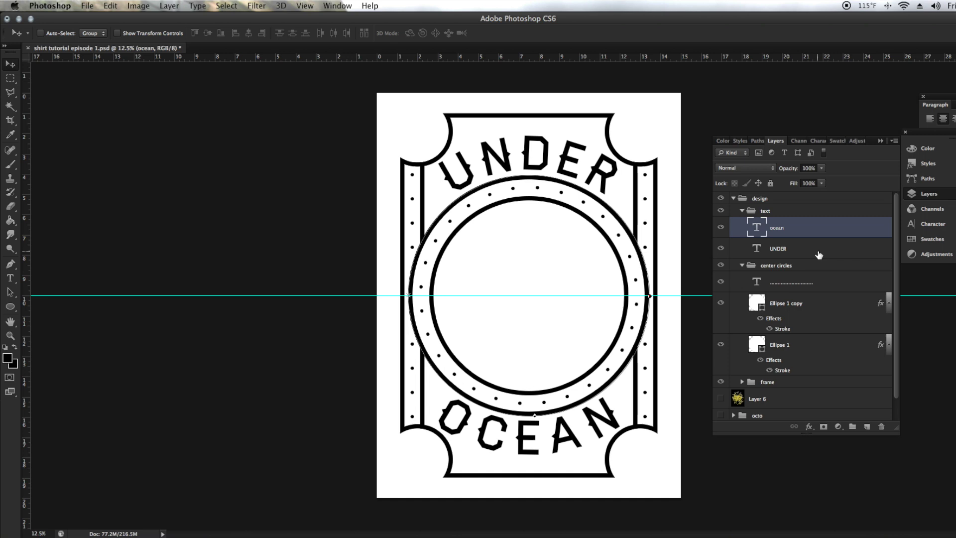
# Step: Drag the octopus Vector Smart Object copy from the octo group to the top of the layers and make it visible
pyautogui.click(734, 198)
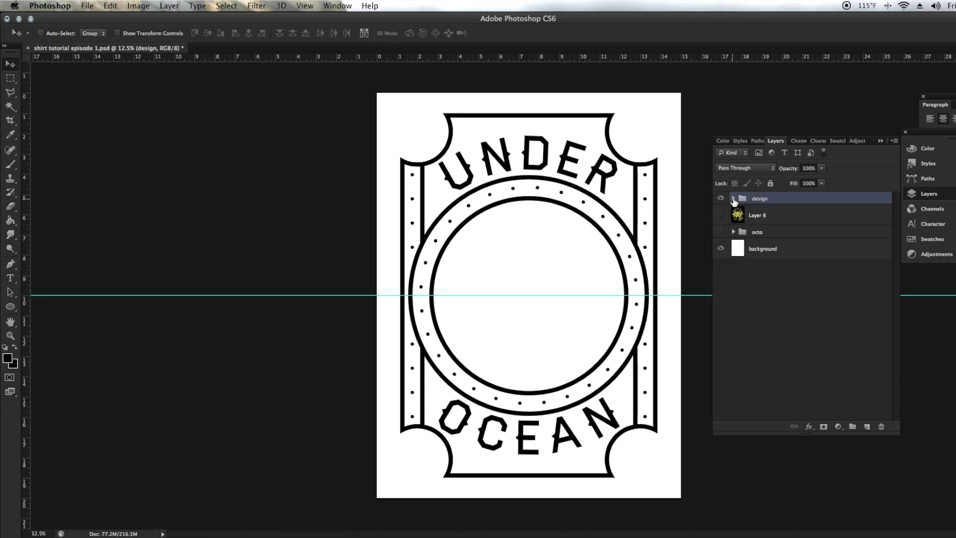
pyautogui.click(721, 232)
pyautogui.click(769, 232)
pyautogui.click(734, 232)
pyautogui.click(760, 247)
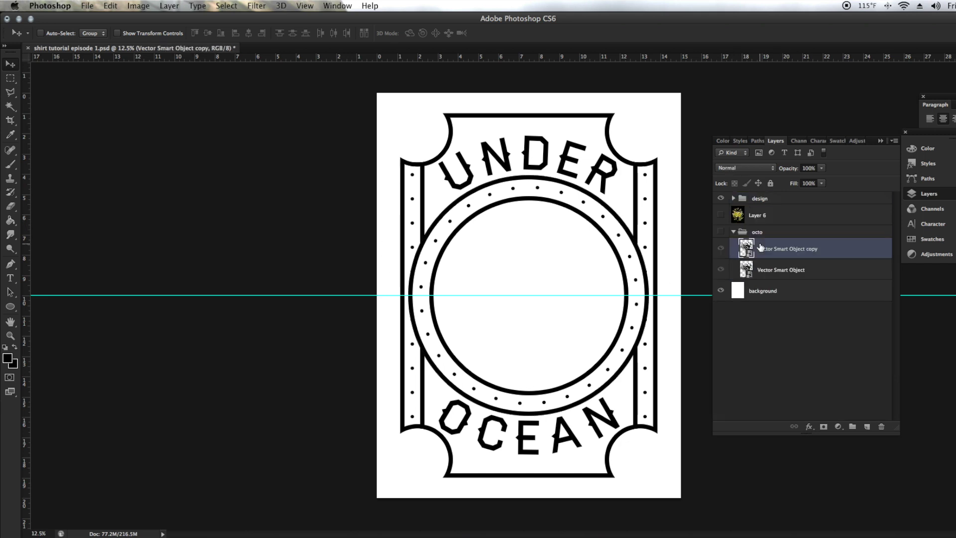
pyautogui.moveTo(767, 250); pyautogui.dragTo(721, 200)
pyautogui.click(721, 200)
pyautogui.click(721, 201)
pyautogui.click(721, 200)
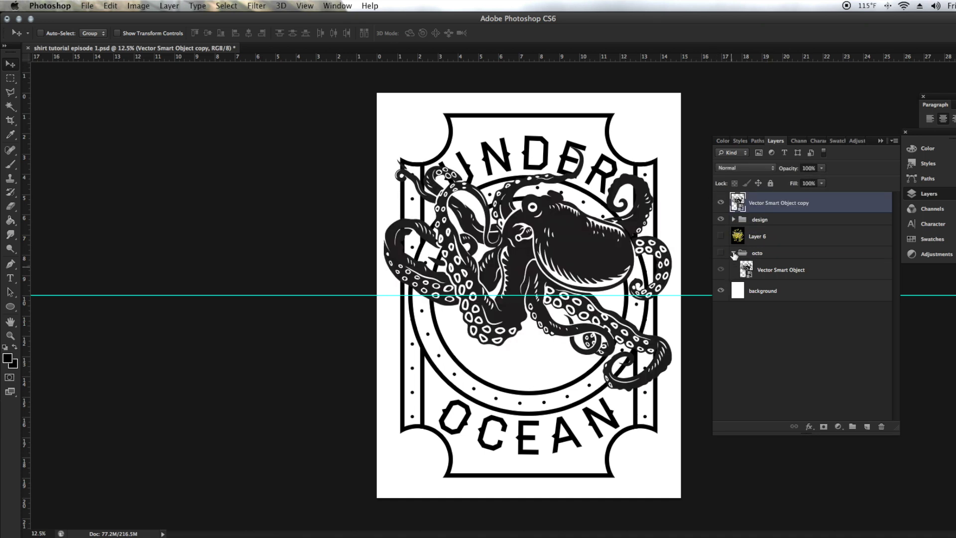
pyautogui.click(733, 253)
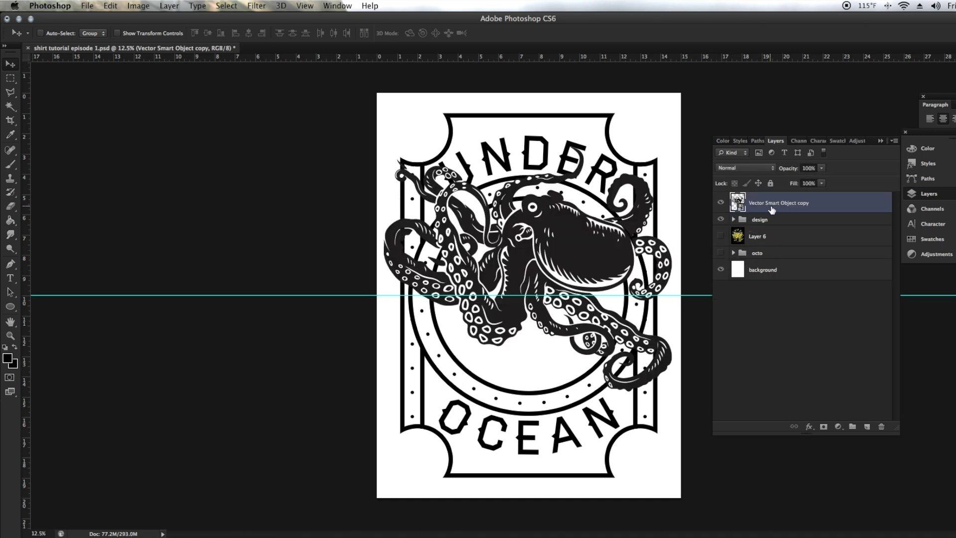
# Step: Shift the octopus copy slightly lower so it sits over the badge's circle
pyautogui.rightClick(772, 209)
pyautogui.click(787, 270)
pyautogui.moveTo(601, 255); pyautogui.dragTo(599, 274)
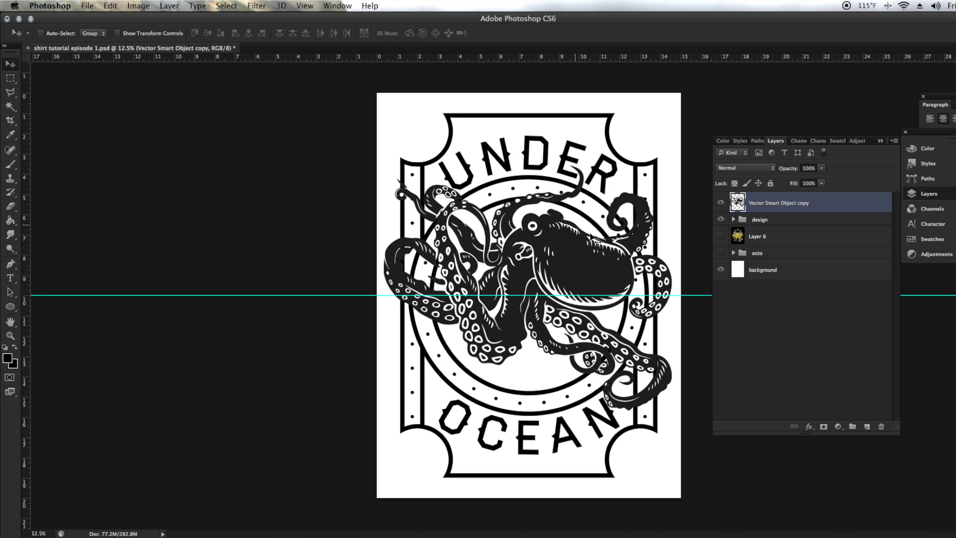
pyautogui.hotkey('ctrl', 'z')
pyautogui.hotkey('ctrl', 'z')
pyautogui.hotkey('ctrl', 'z')
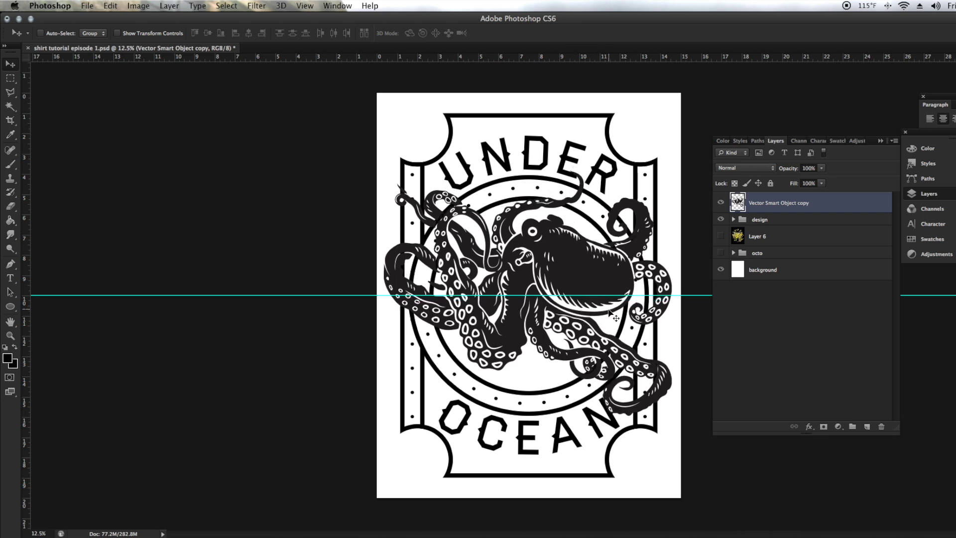
pyautogui.hotkey('ctrl', 'z')
pyautogui.hotkey('ctrl', 'z')
# Step: Free Transform the octopus to about 103% so its tentacles reach the badge's side edges
pyautogui.hotkey('ctrl', 't')
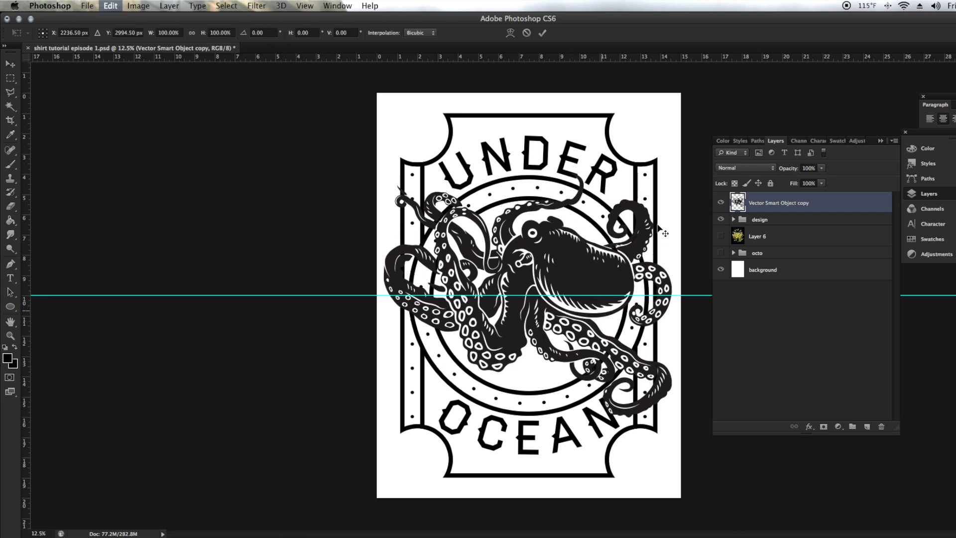
pyautogui.moveTo(672, 172); pyautogui.dragTo(662, 181)
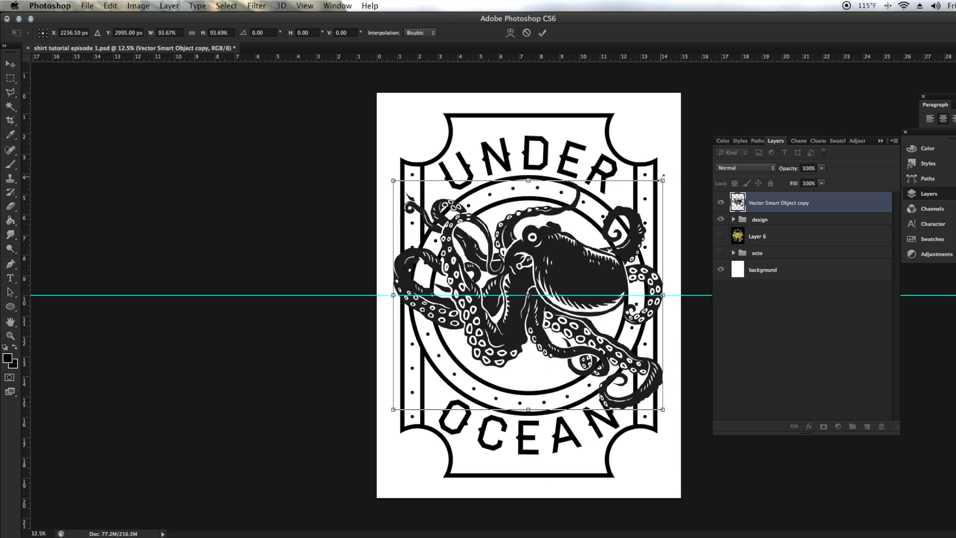
pyautogui.moveTo(663, 178); pyautogui.dragTo(680, 166)
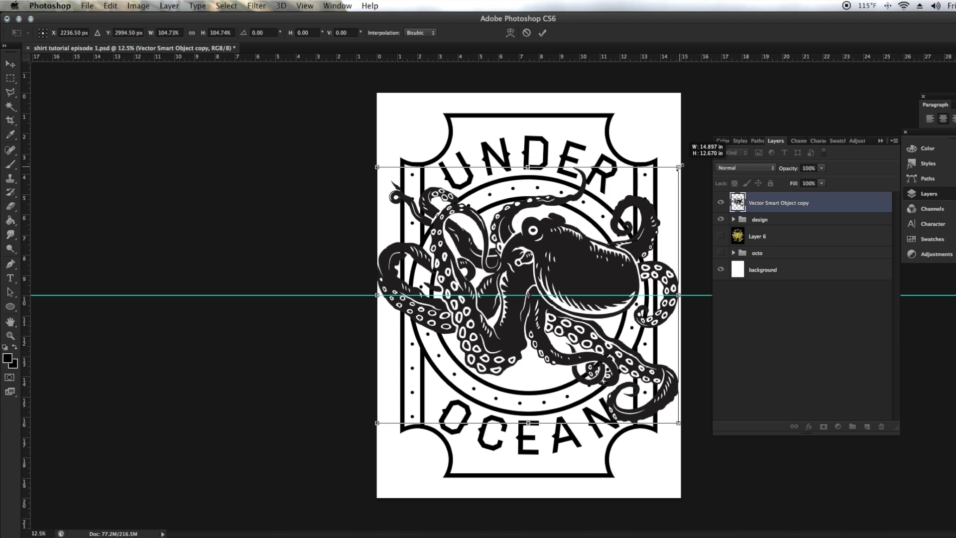
pyautogui.moveTo(679, 166); pyautogui.dragTo(679, 167)
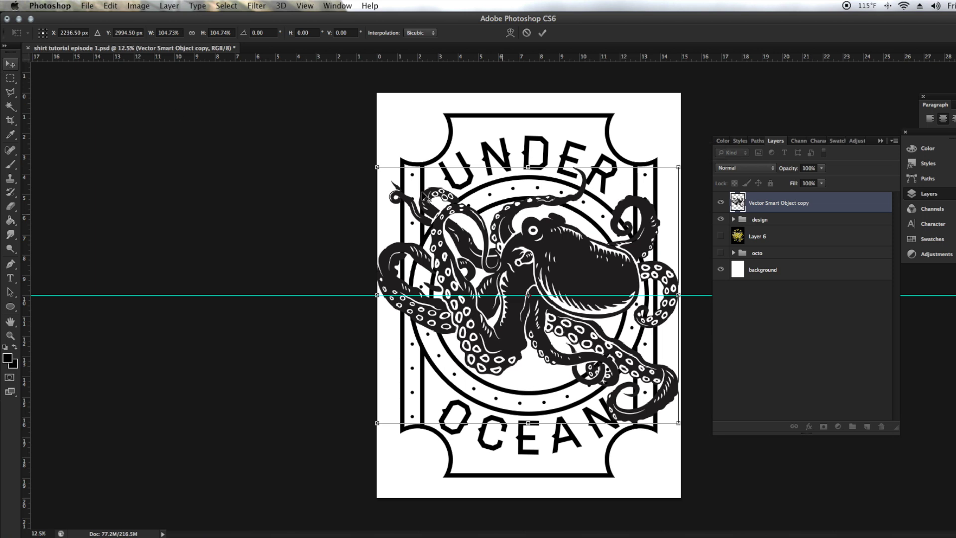
pyautogui.moveTo(377, 168); pyautogui.dragTo(379, 168)
# Step: Commit the resize and give the octopus a 45 px white outside Stroke effect
pyautogui.press('Return')
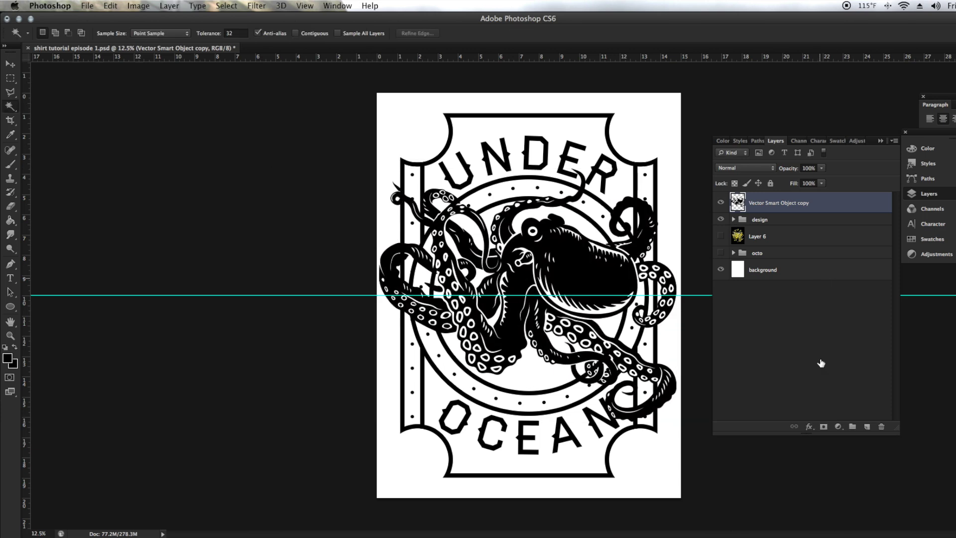
pyautogui.click(810, 427)
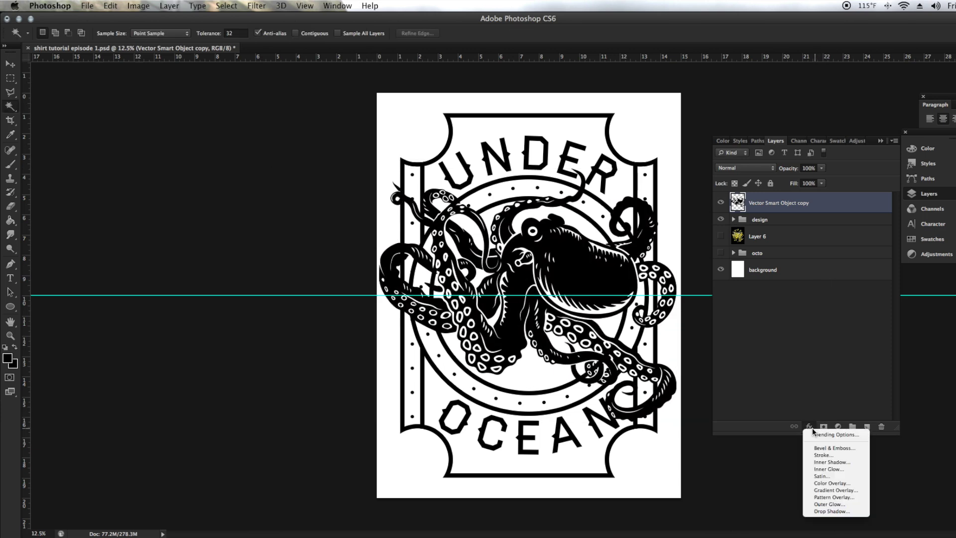
pyautogui.click(821, 435)
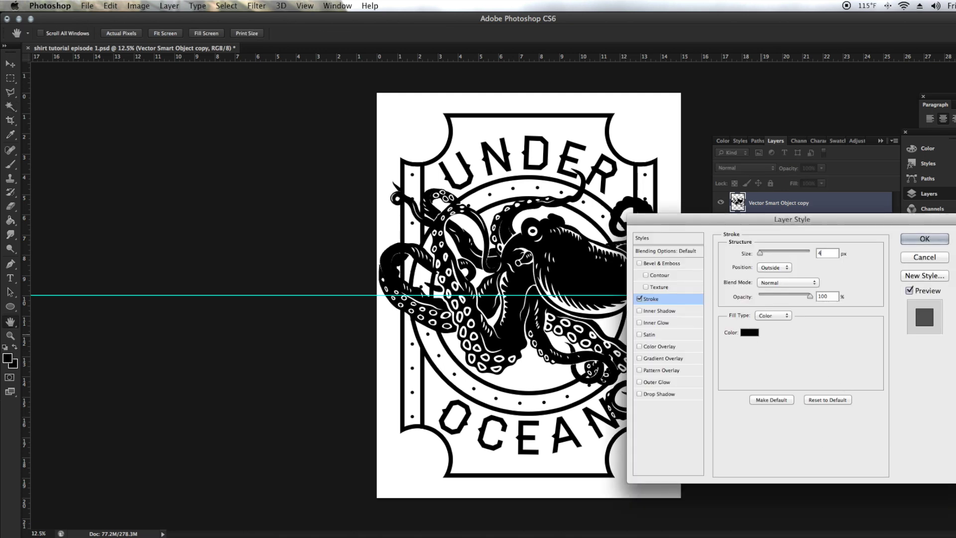
pyautogui.write('5')
pyautogui.click(749, 332)
pyautogui.moveTo(119, 196); pyautogui.dragTo(20, 102)
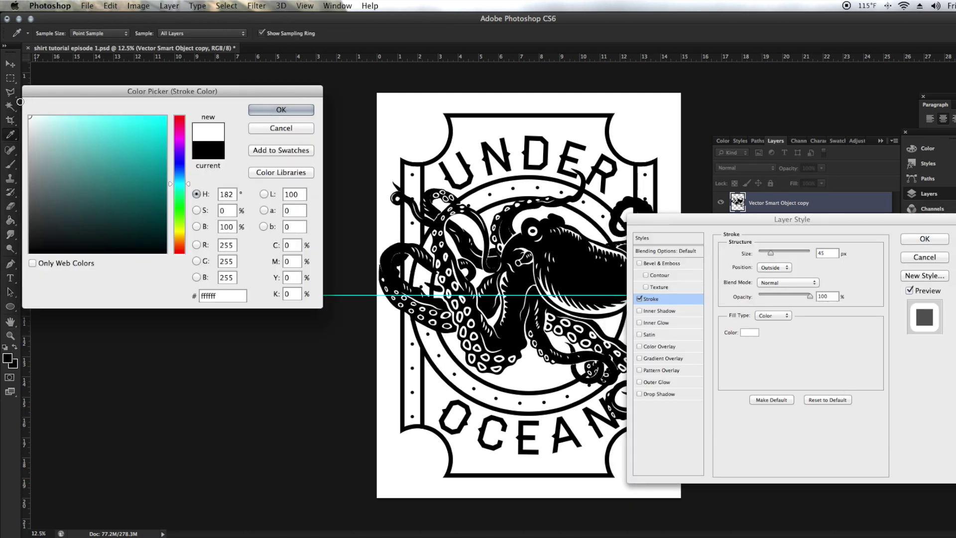
pyautogui.click(281, 110)
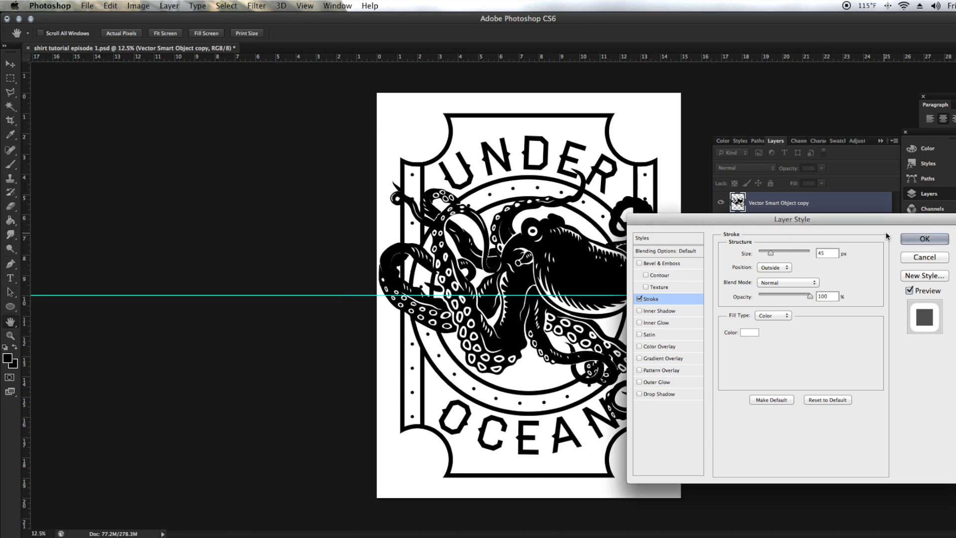
pyautogui.click(924, 239)
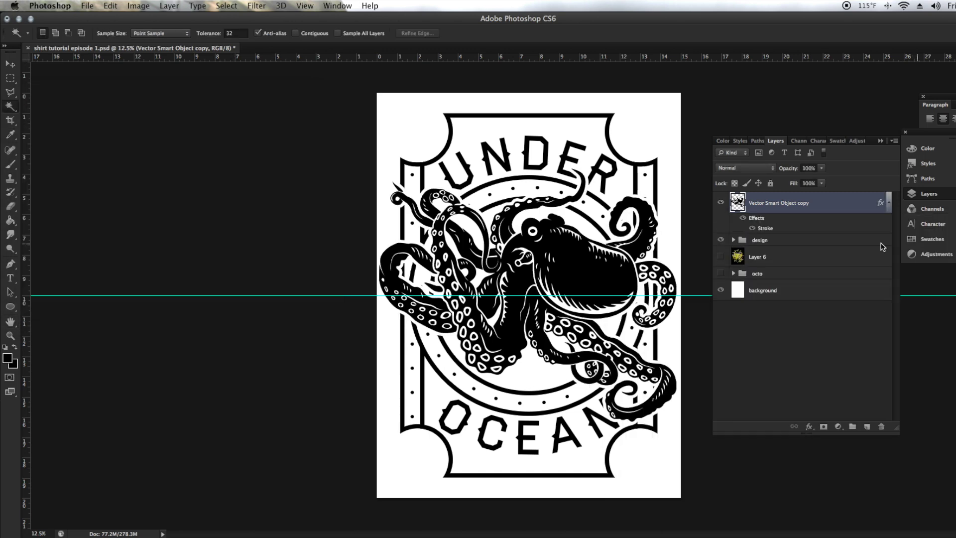
pyautogui.click(731, 242)
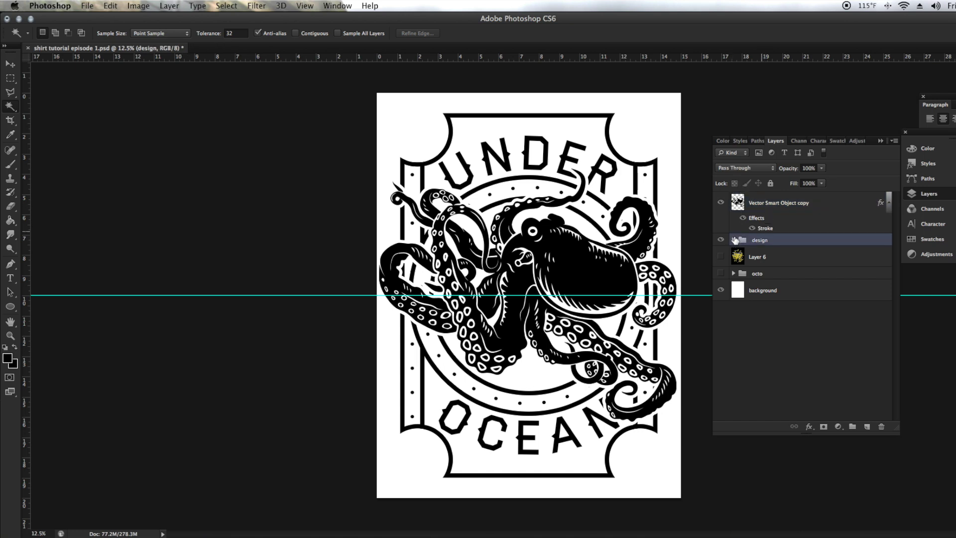
# Step: Move the octopus layer into the design group, inside a new group named 'octo'
pyautogui.click(734, 240)
pyautogui.moveTo(761, 204); pyautogui.dragTo(771, 259)
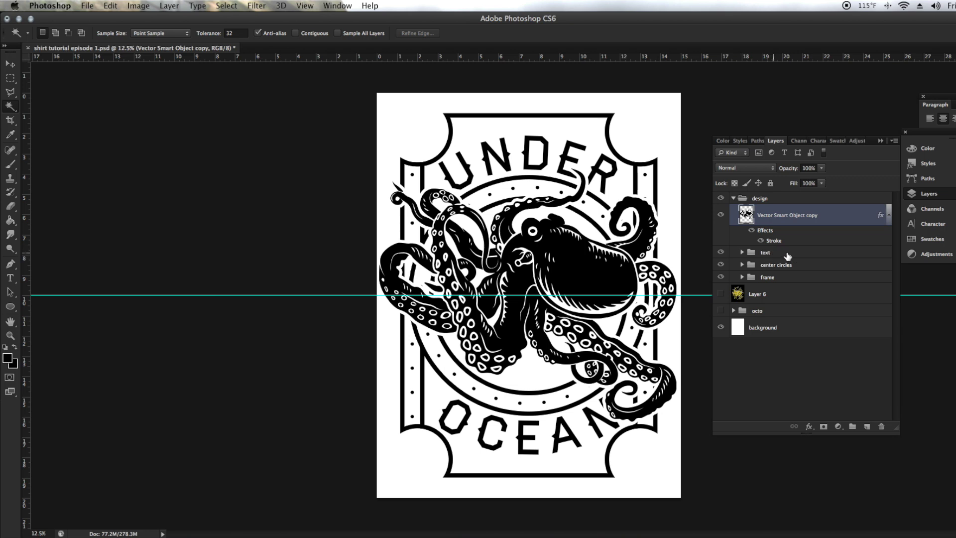
pyautogui.click(853, 426)
pyautogui.doubleClick(772, 210)
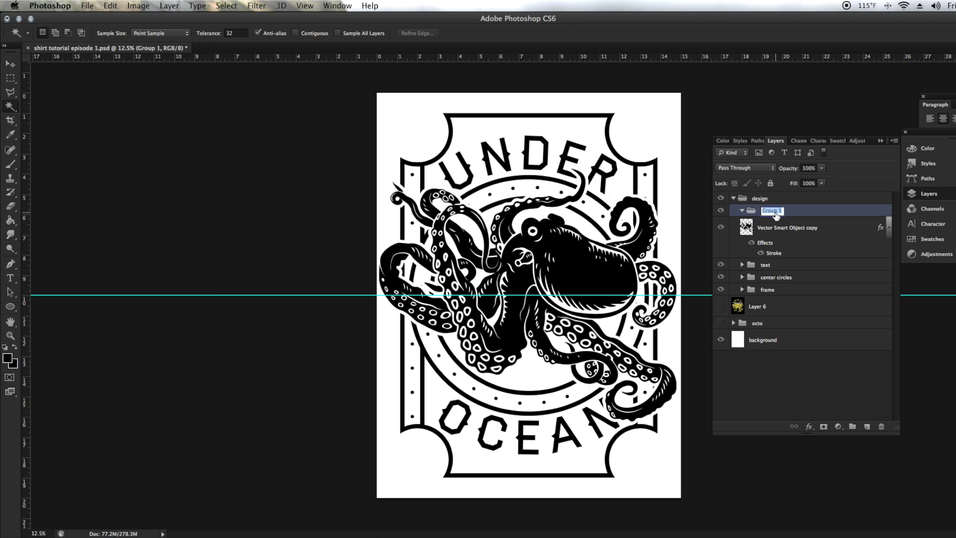
pyautogui.write('octo')
pyautogui.press('Return')
pyautogui.moveTo(768, 211); pyautogui.dragTo(770, 213)
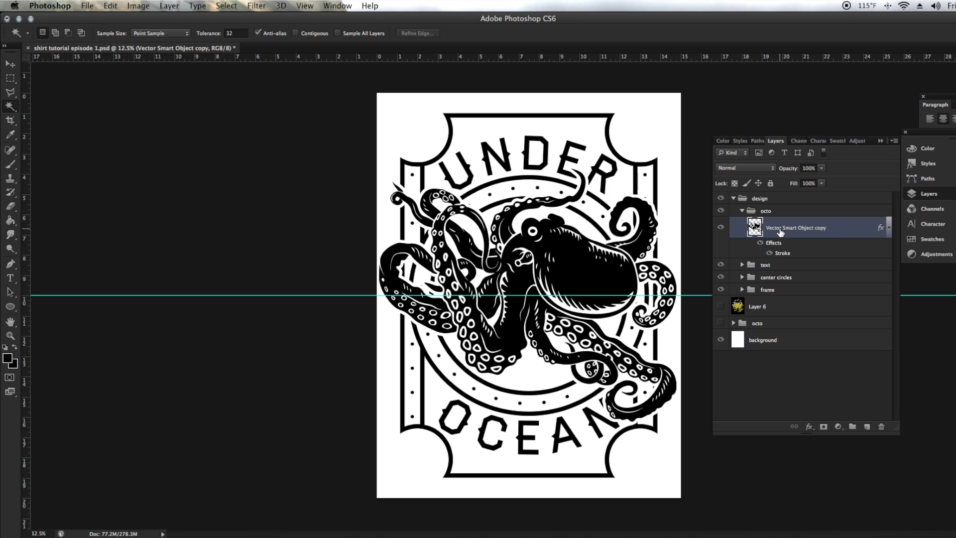
pyautogui.rightClick(736, 291)
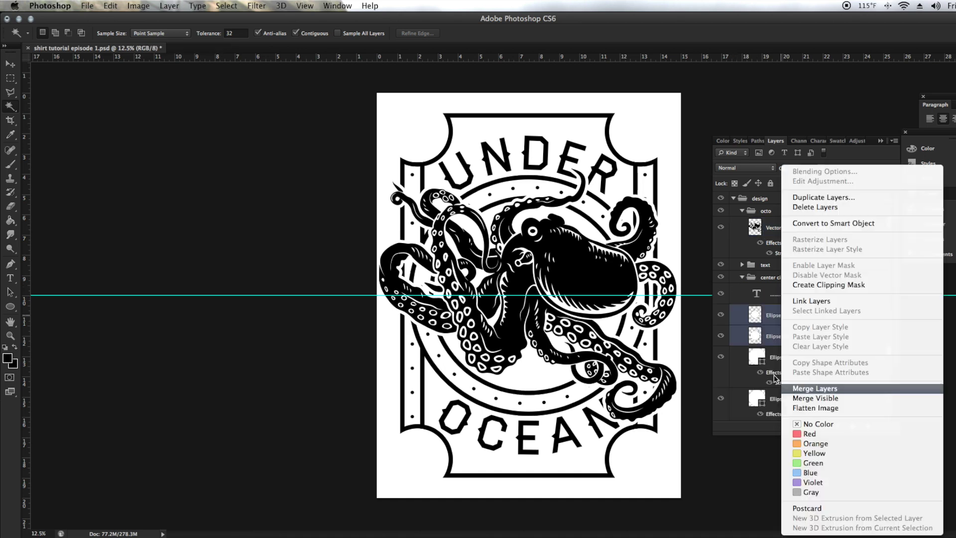
pyautogui.click(788, 366)
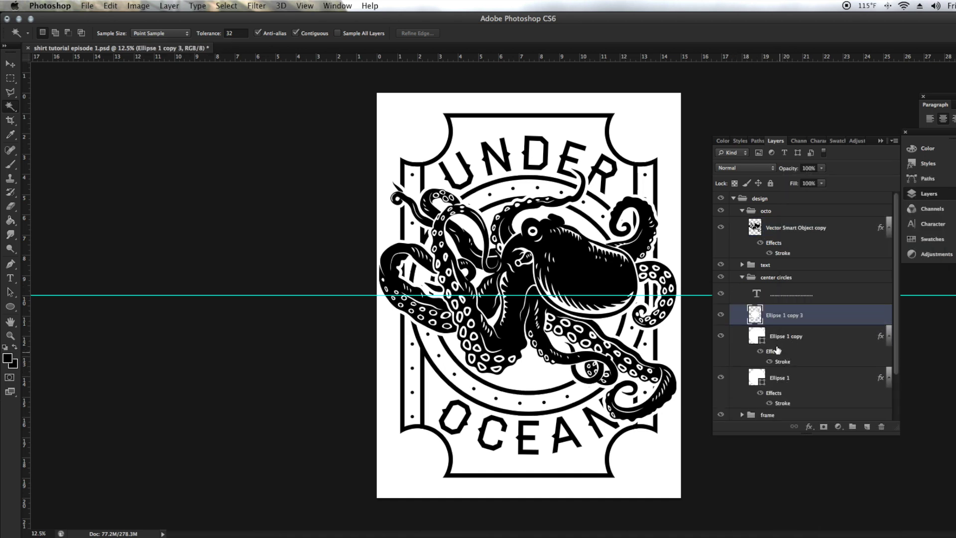
pyautogui.click(561, 259)
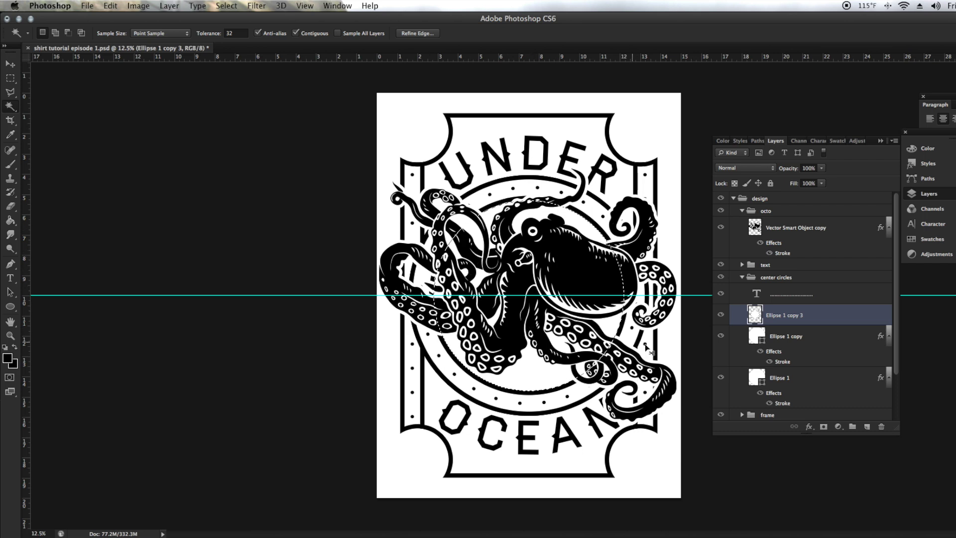
pyautogui.press('super+c')
pyautogui.press('super+v')
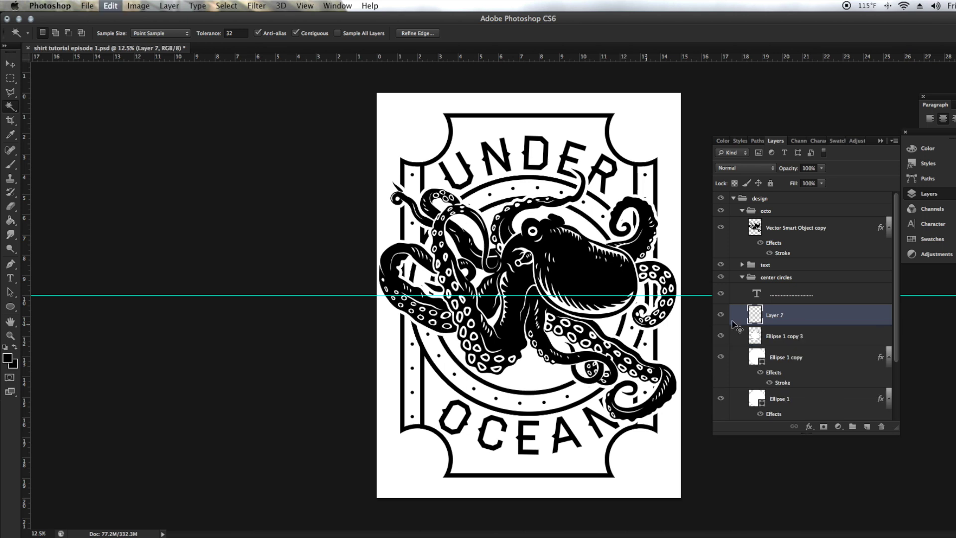
pyautogui.click(785, 336)
pyautogui.press('Delete')
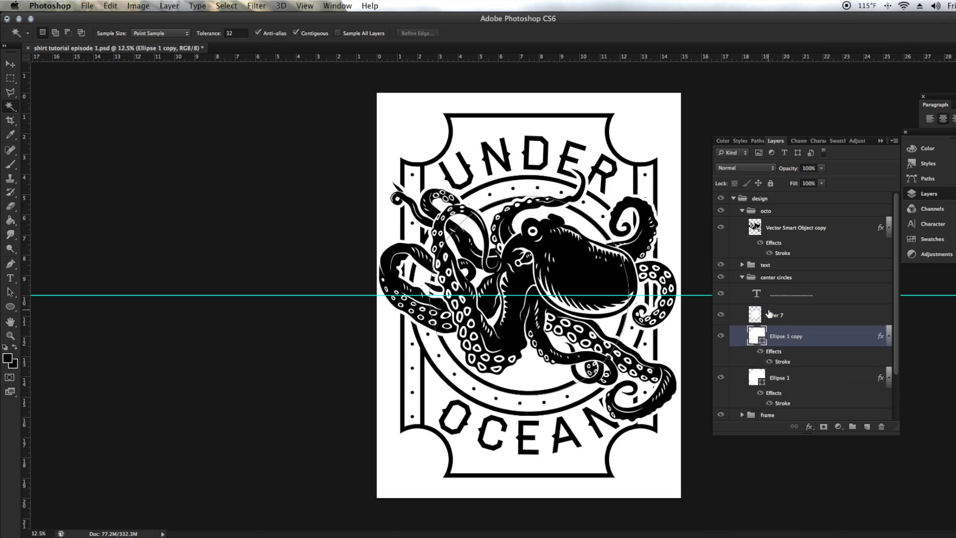
pyautogui.click(770, 316)
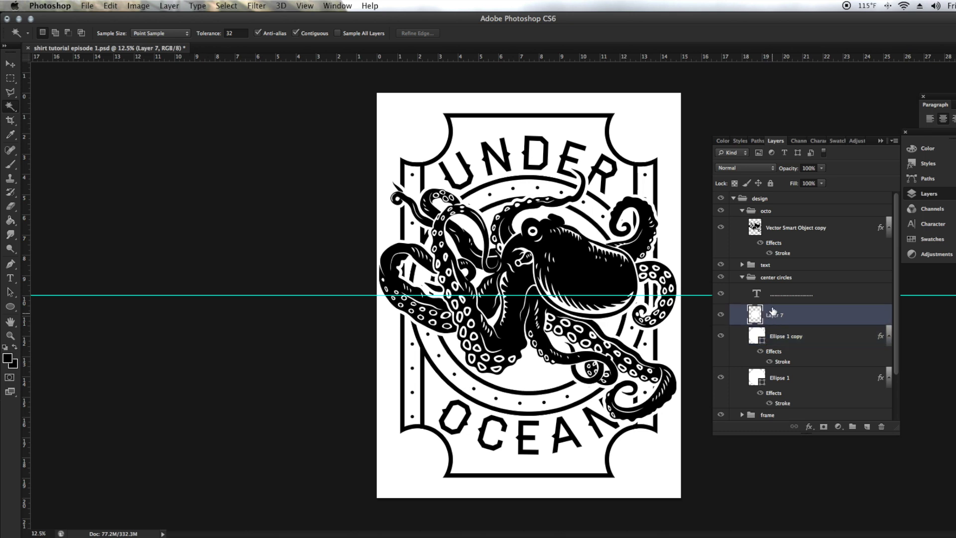
pyautogui.moveTo(773, 311); pyautogui.dragTo(770, 259)
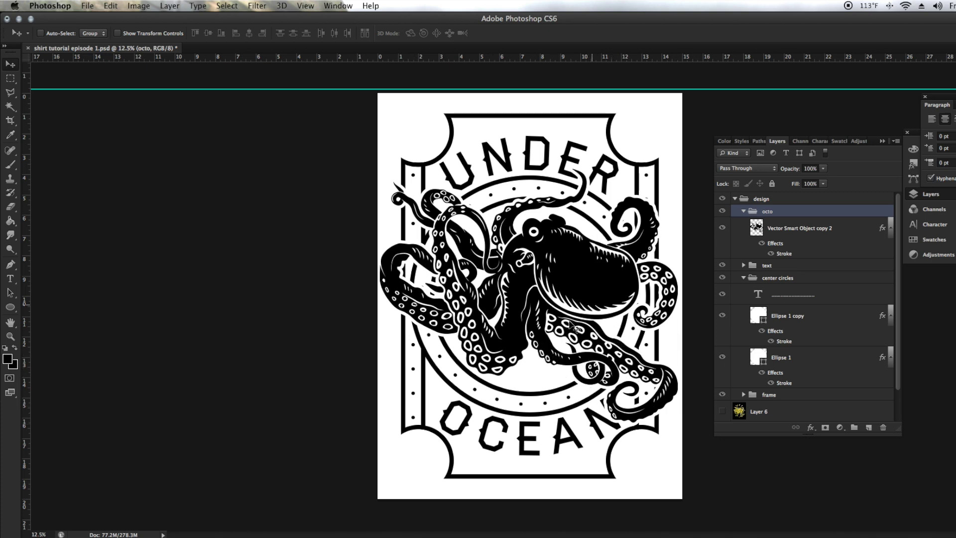
# Step: Hide the octopus, then select Ellipse 1 copy and Ellipse 1 and duplicate both circle layers
pyautogui.click(743, 211)
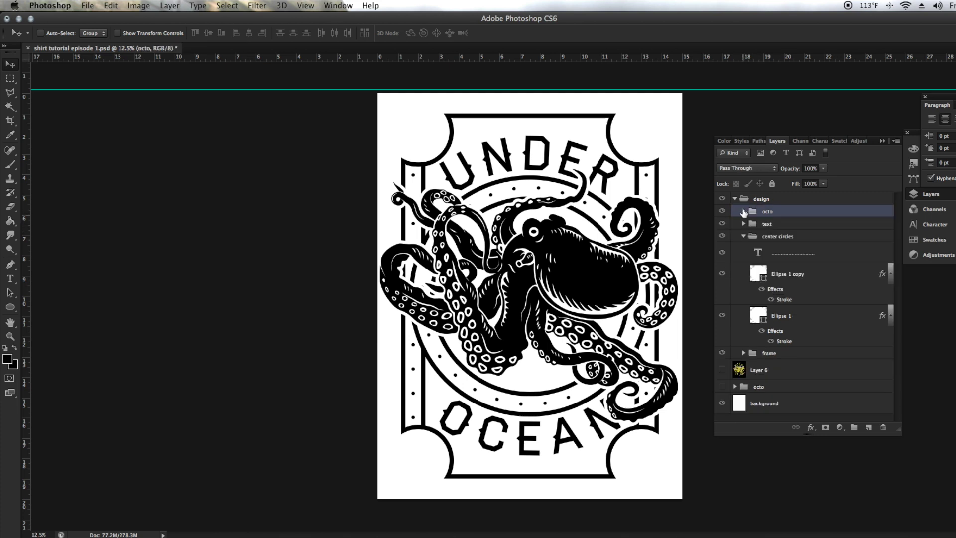
pyautogui.click(743, 211)
pyautogui.click(744, 212)
pyautogui.click(723, 212)
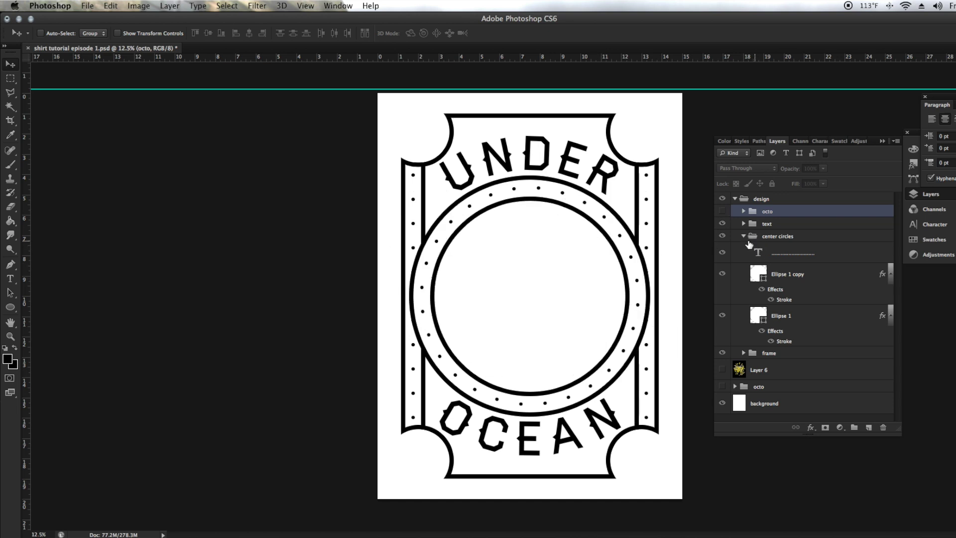
pyautogui.click(787, 273)
pyautogui.press('w')
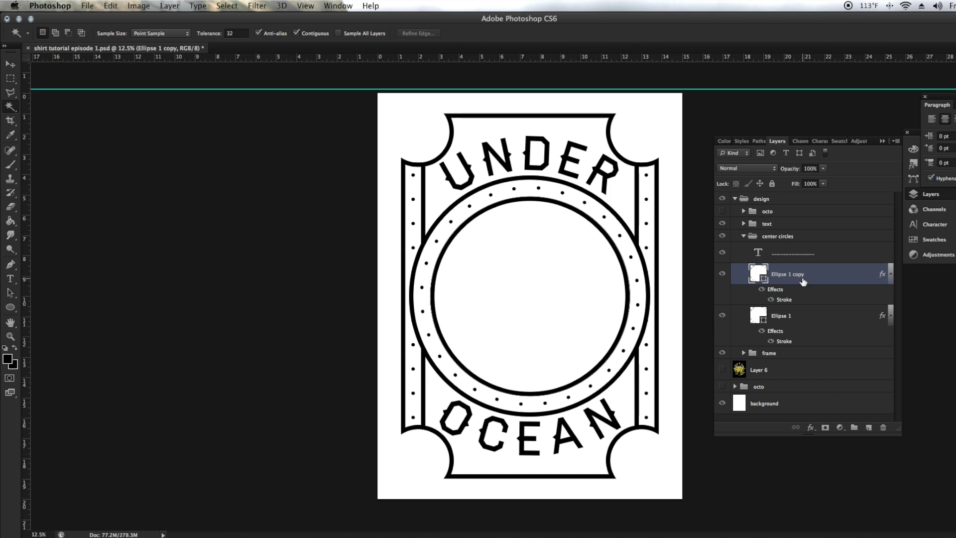
pyautogui.keyDown('shift'); pyautogui.click(784, 321); pyautogui.keyUp('shift')
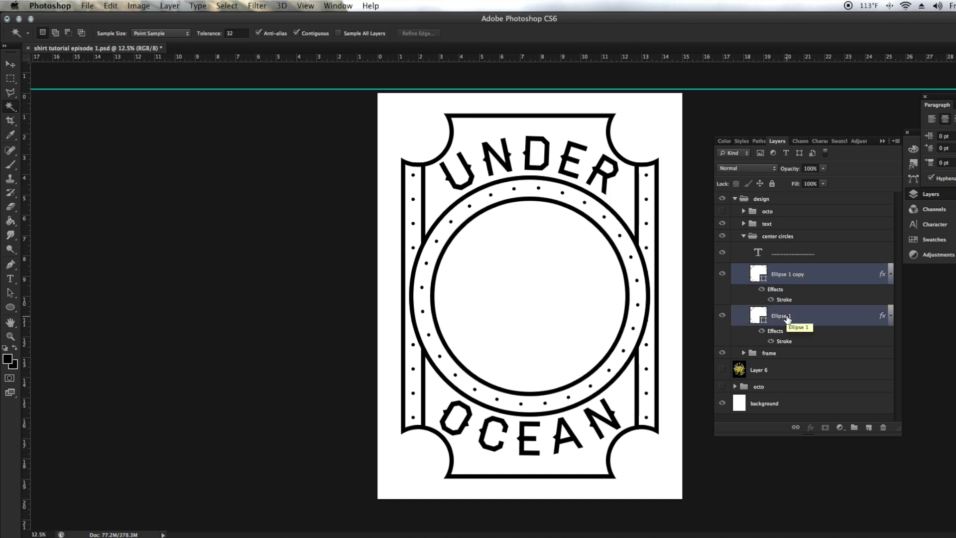
pyautogui.press('super+j')
# Step: Merge the two circle copies into a single Ellipse 1 copy 3 layer
pyautogui.rightClick(781, 318)
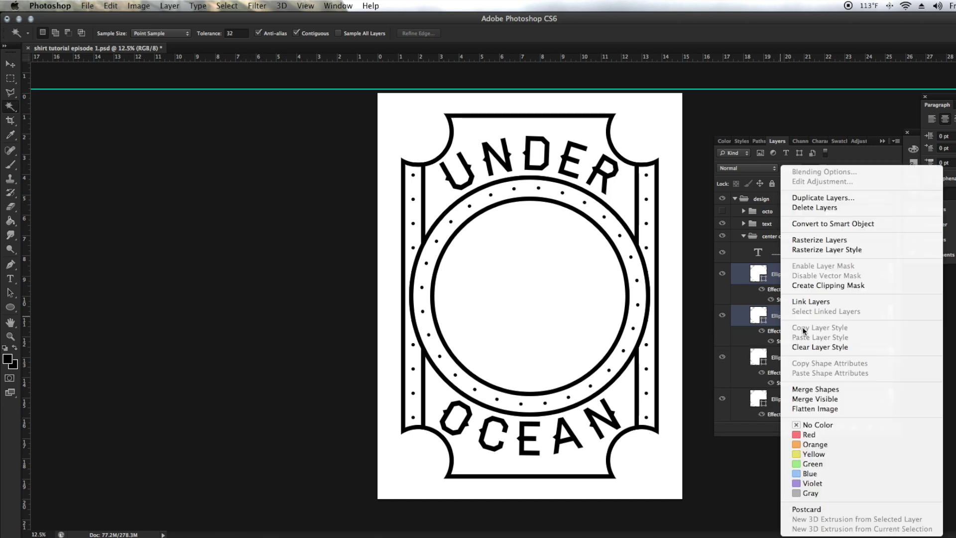
pyautogui.click(824, 388)
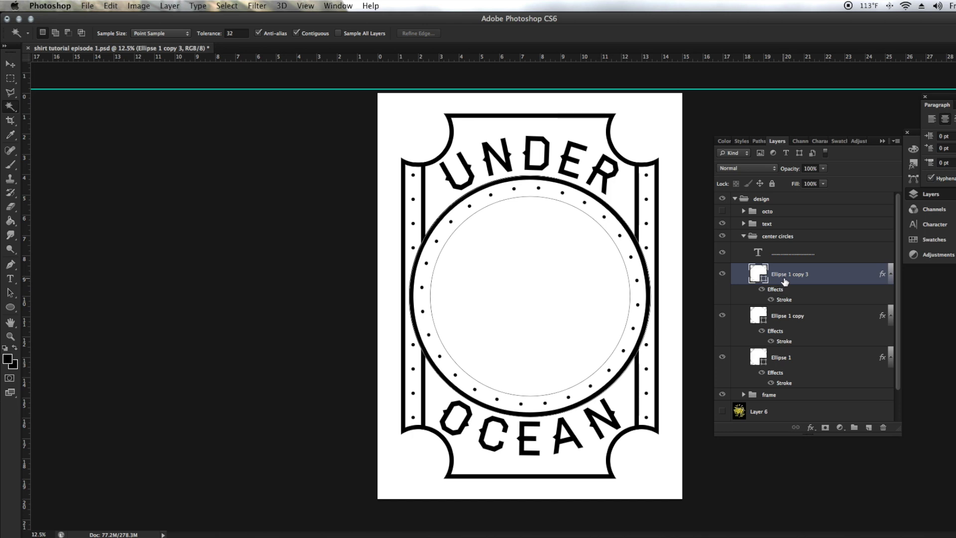
pyautogui.press('super+z')
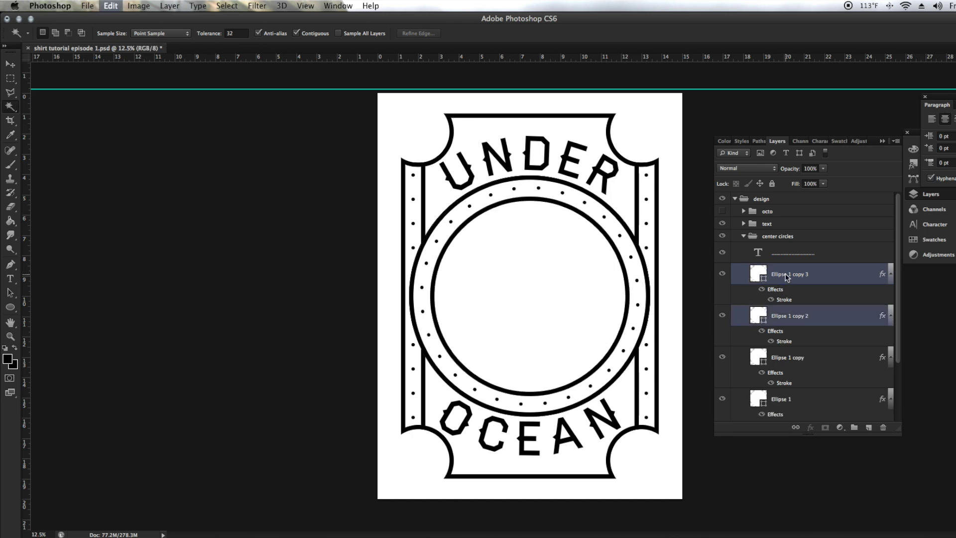
pyautogui.rightClick(787, 277)
pyautogui.press('Escape')
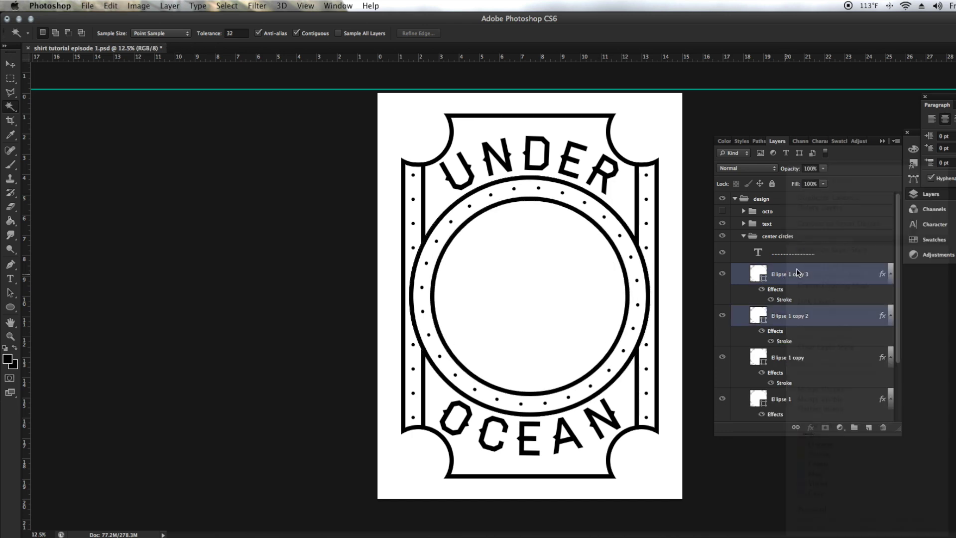
pyautogui.rightClick(790, 278)
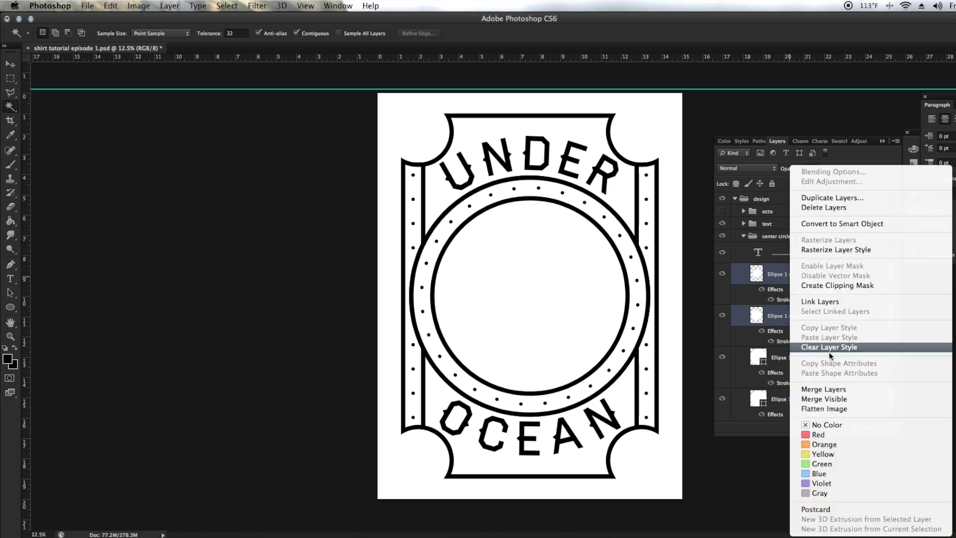
pyautogui.click(826, 389)
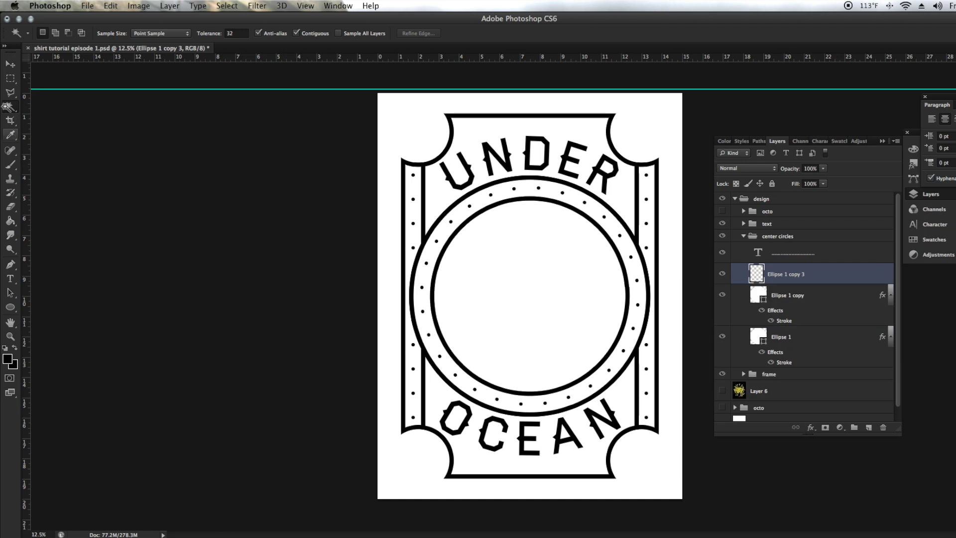
# Step: Copy the inner white circle onto Layer 7, delete Ellipse 1 copy 3, and move Layer 7 below octo
pyautogui.click(546, 280)
pyautogui.press('super+c')
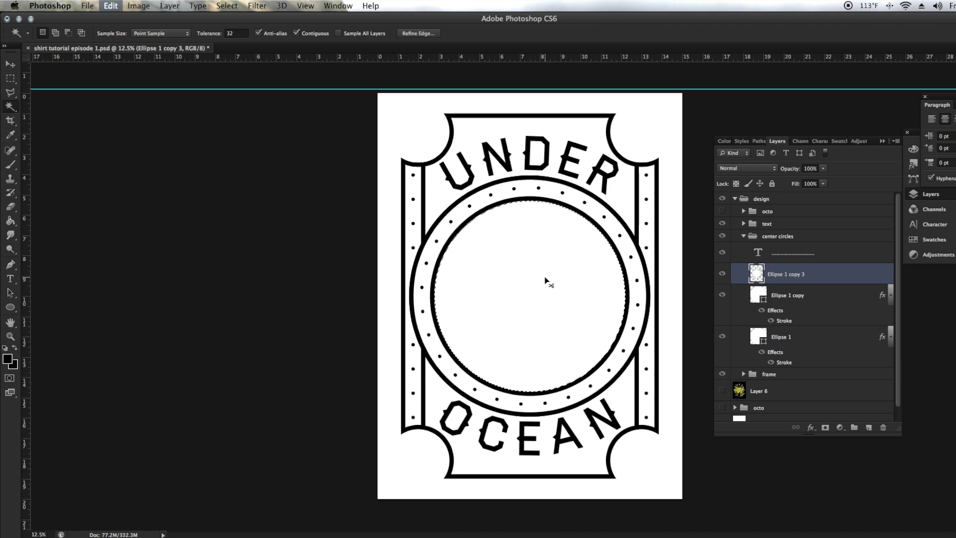
pyautogui.press('super+v')
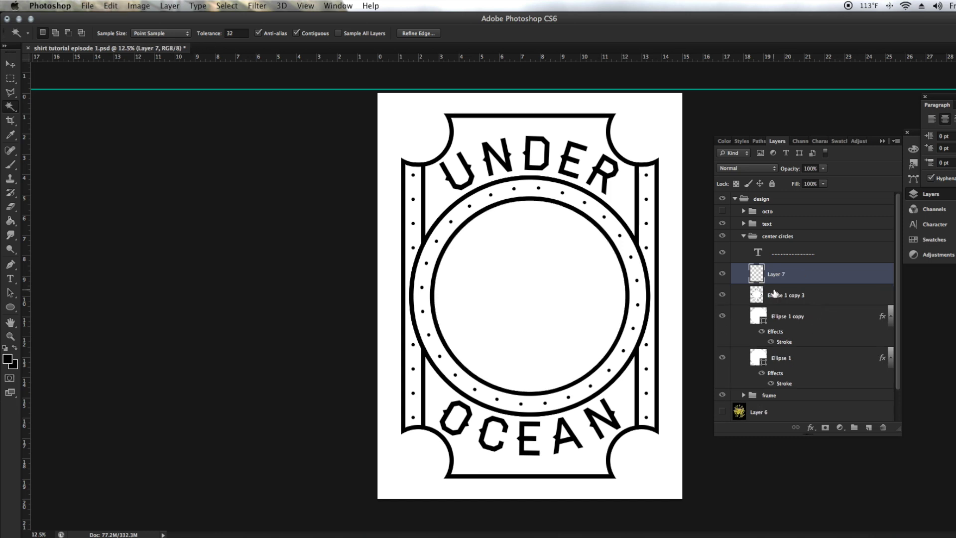
pyautogui.click(773, 293)
pyautogui.press('Delete')
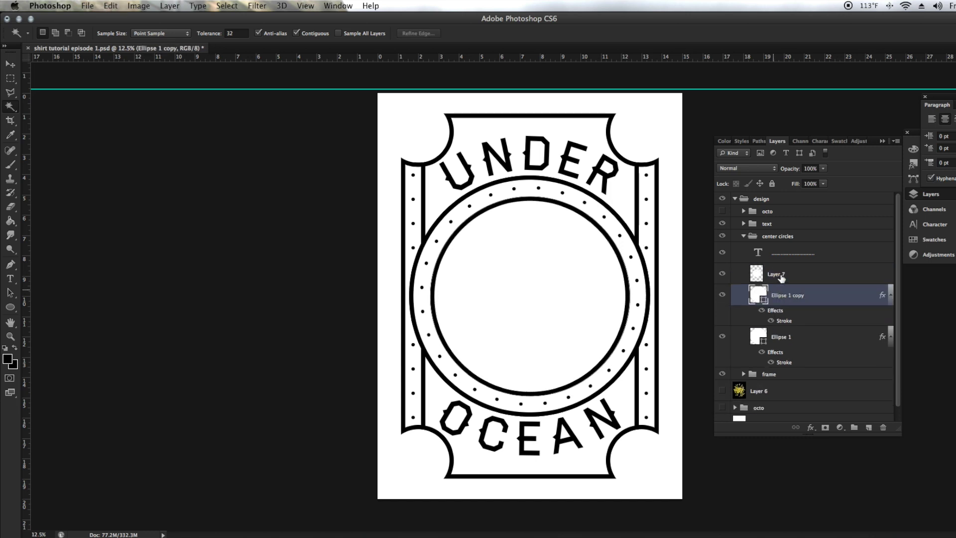
pyautogui.click(774, 277)
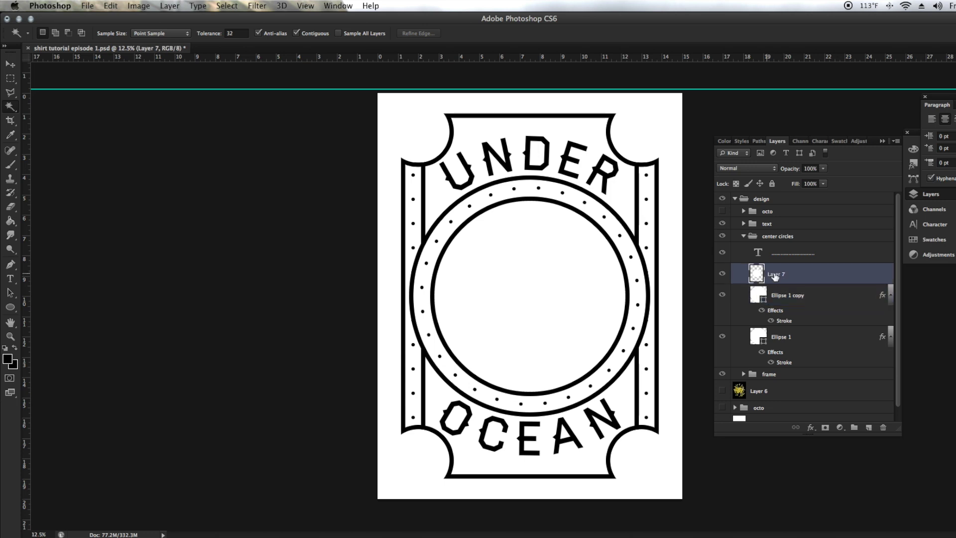
pyautogui.moveTo(774, 218); pyautogui.dragTo(772, 216)
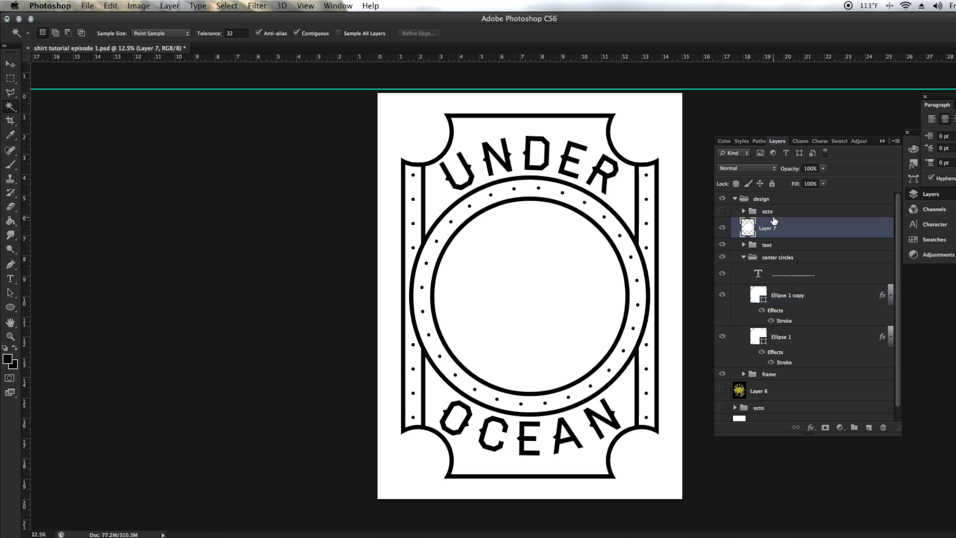
# Step: Duplicate the Vector Smart Object copy 2 octopus and move the lower copy toward Layer 7
pyautogui.click(744, 211)
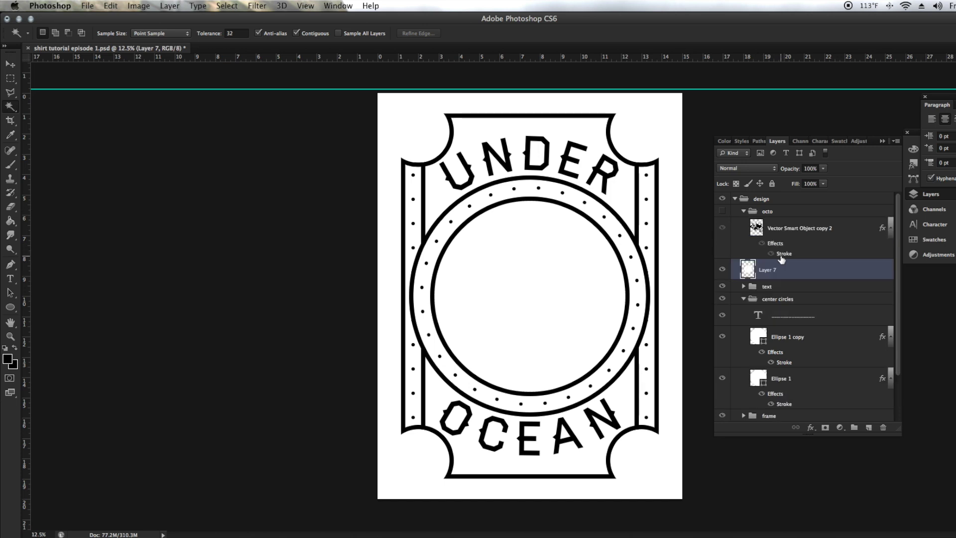
pyautogui.click(788, 230)
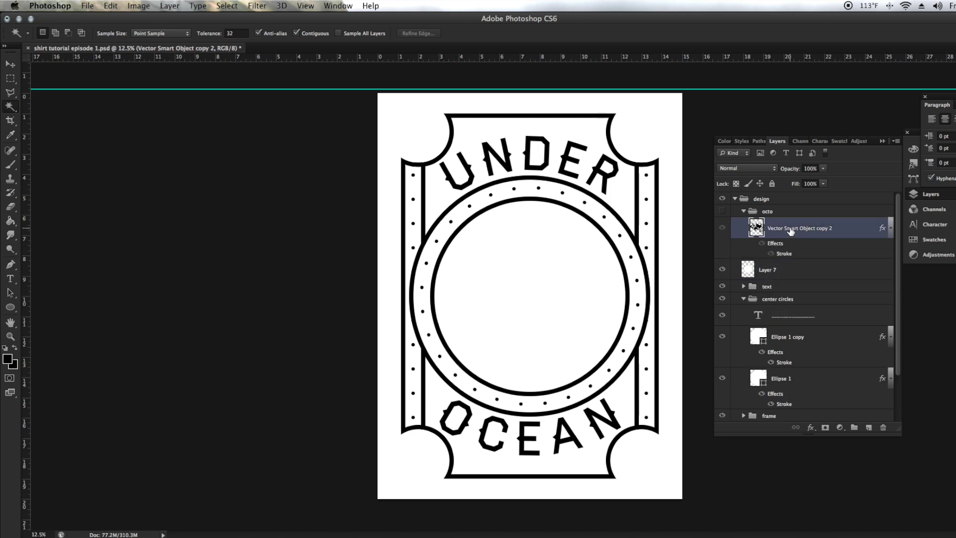
pyautogui.press('super+j')
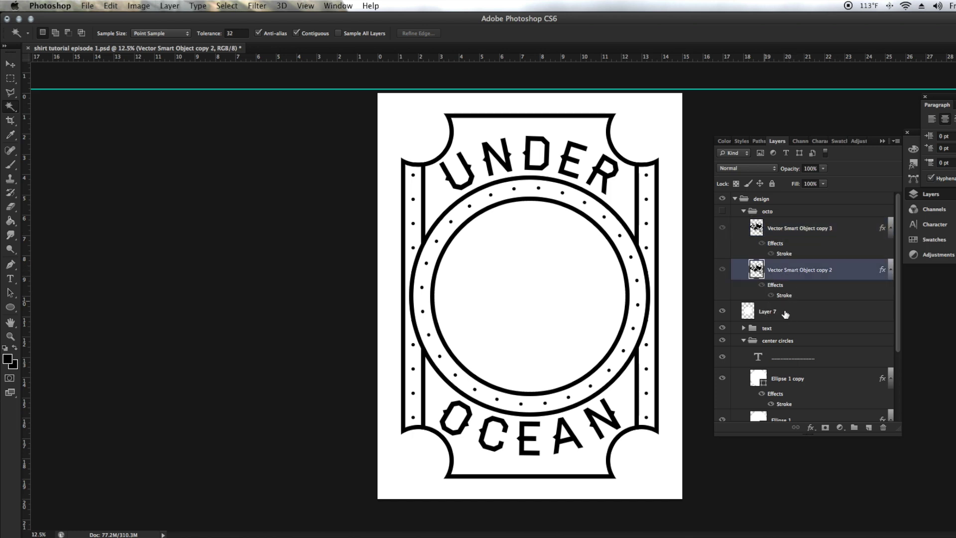
pyautogui.hotkey('alt', '[')
pyautogui.moveTo(777, 267); pyautogui.dragTo(779, 314)
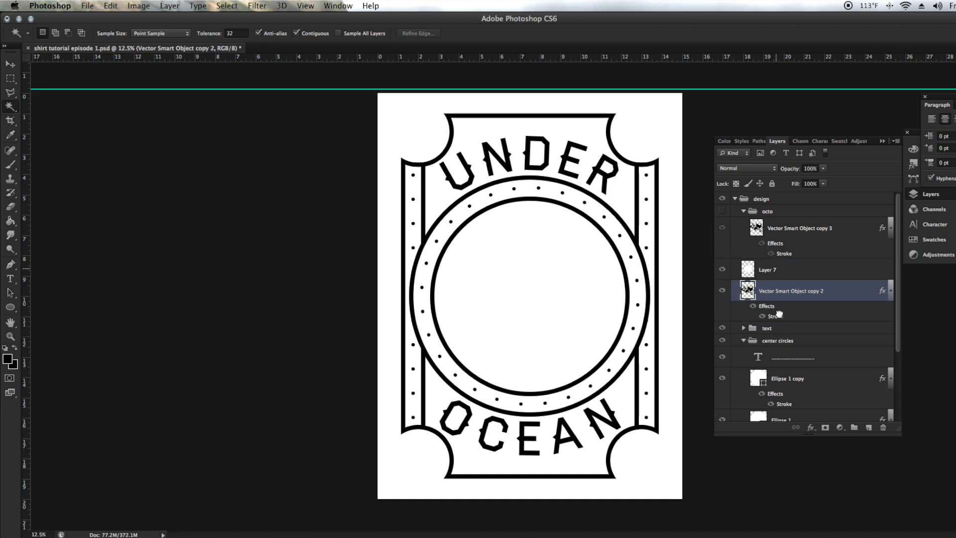
# Step: Place Vector Smart Object copy 2 directly above Layer 7 and make the octo group visible
pyautogui.click(745, 212)
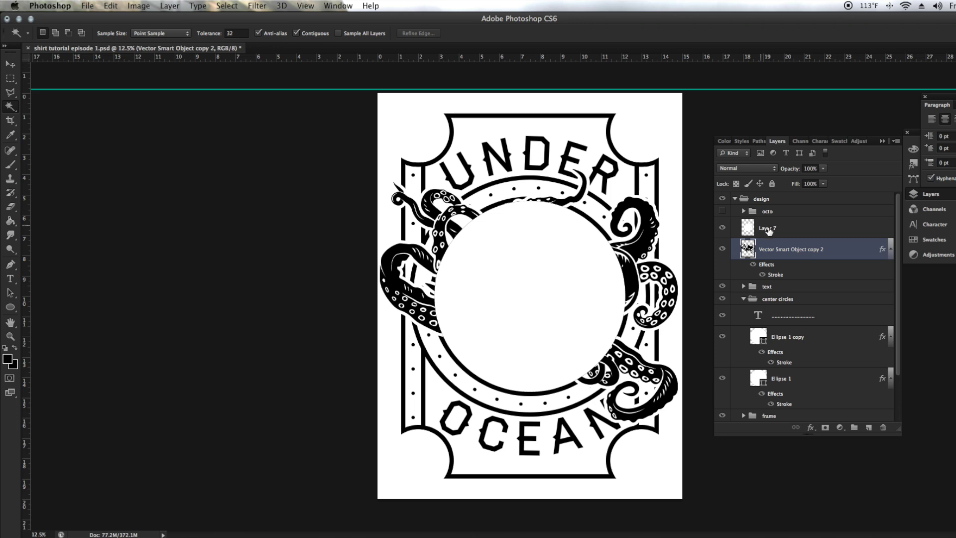
pyautogui.moveTo(786, 249); pyautogui.dragTo(740, 234)
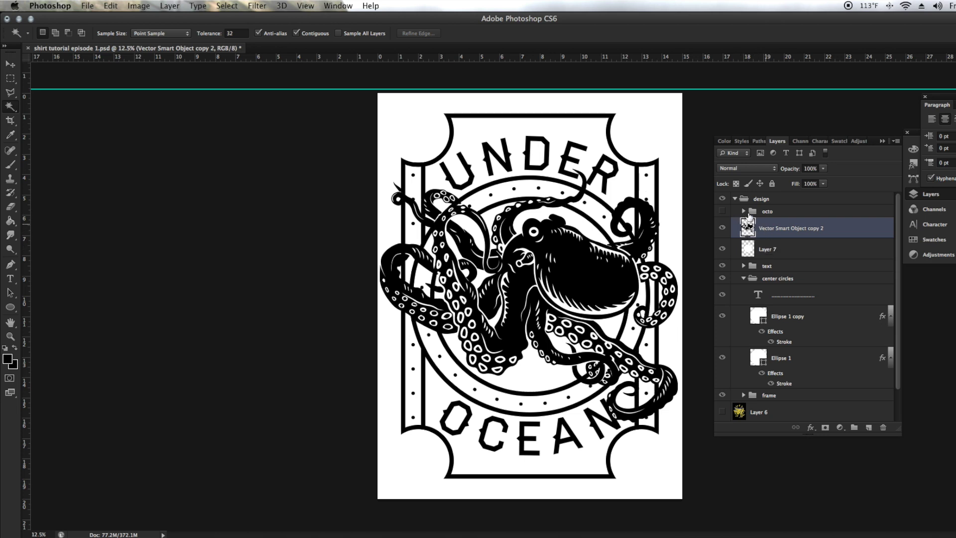
pyautogui.click(744, 212)
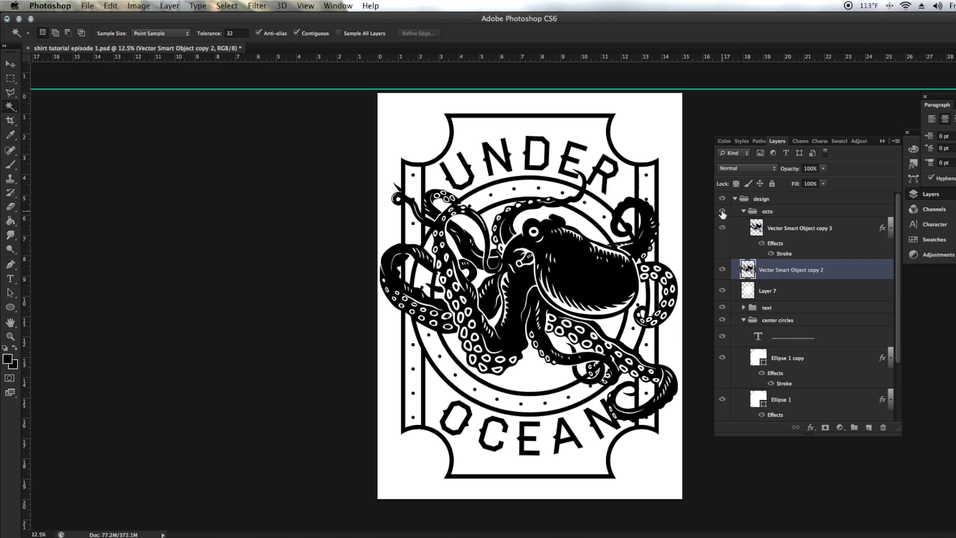
pyautogui.click(722, 212)
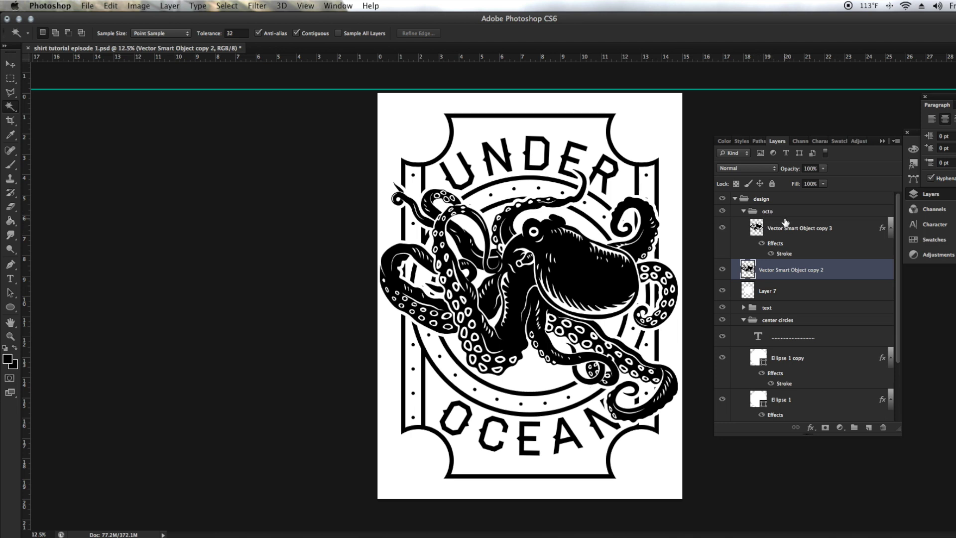
# Step: Rasterize the layer style of Vector Smart Object copy 3, baking its white stroke into pixels
pyautogui.click(778, 256)
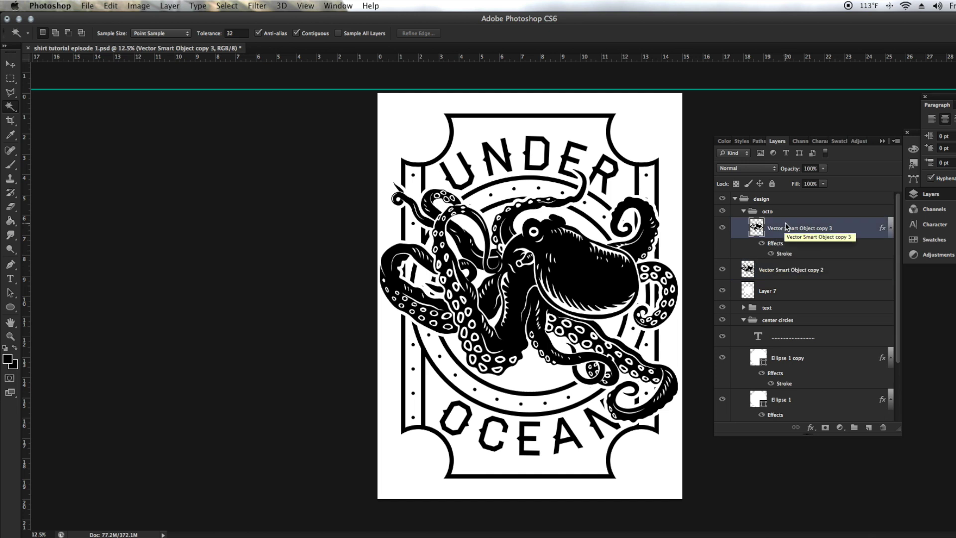
pyautogui.rightClick(785, 226)
pyautogui.click(817, 248)
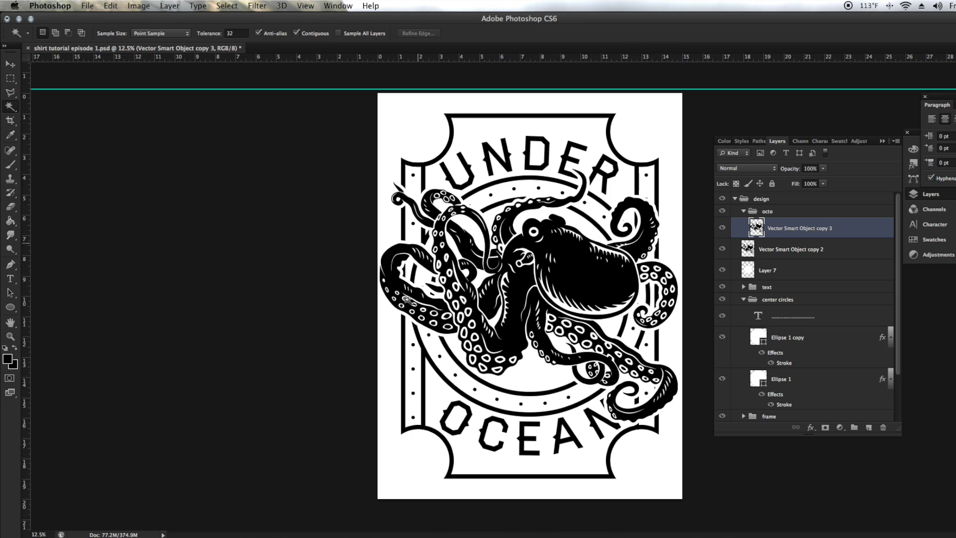
# Step: Clip Vector Smart Object copy 2 to Layer 7's inner circle, checking it by toggling the top copy
pyautogui.click(773, 251)
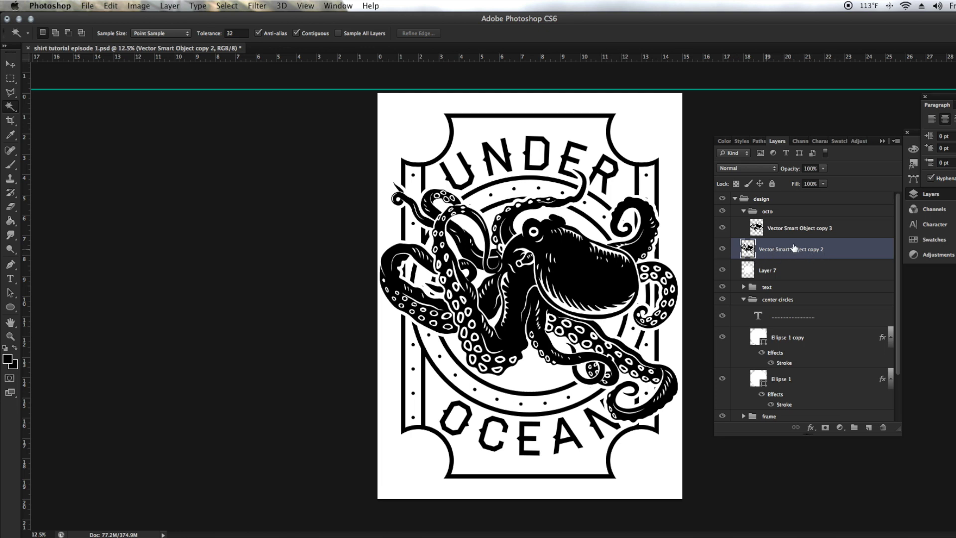
pyautogui.moveTo(775, 258); pyautogui.dragTo(773, 257)
pyautogui.keyDown('alt'); pyautogui.click(773, 257); pyautogui.keyUp('alt')
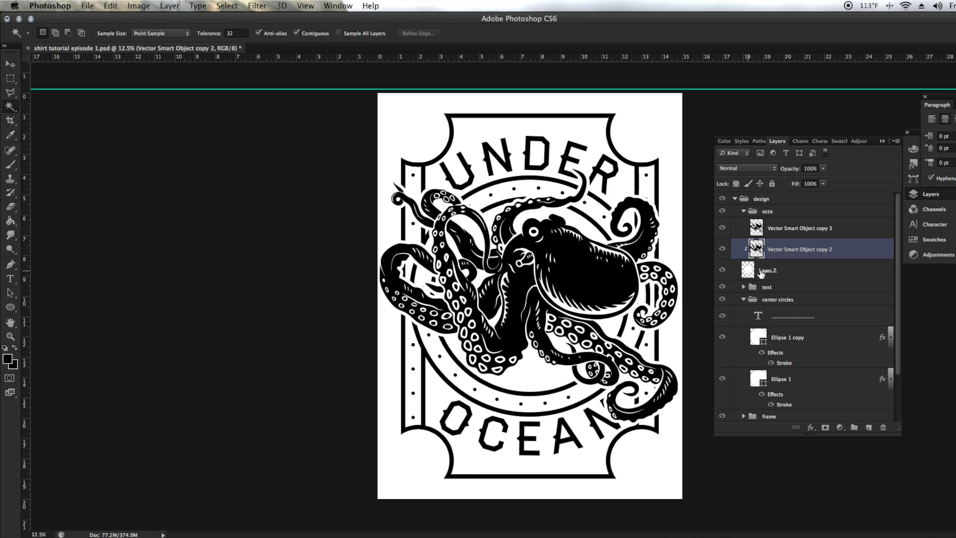
pyautogui.click(722, 228)
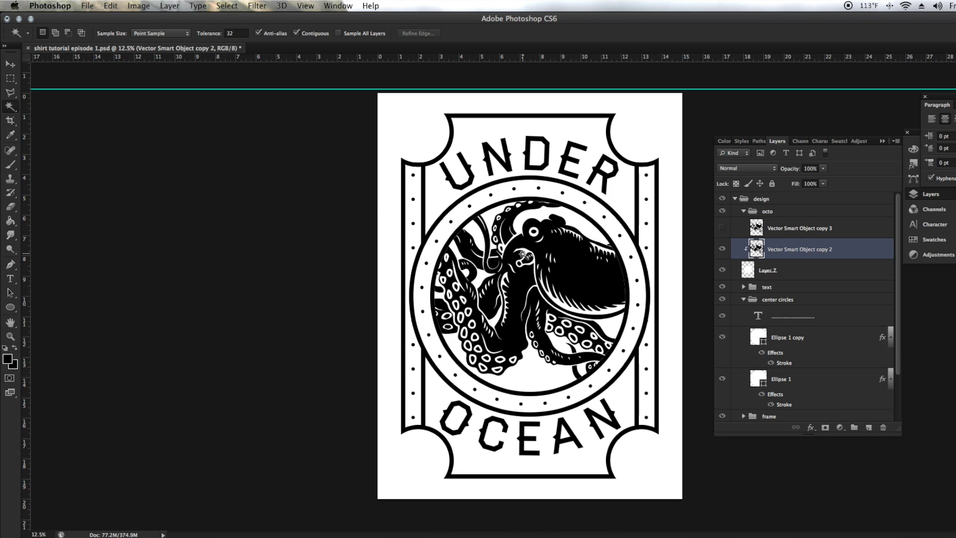
pyautogui.click(722, 229)
# Step: Add a layer mask to Vector Smart Object copy 3 and set up the Brush tool
pyautogui.click(775, 234)
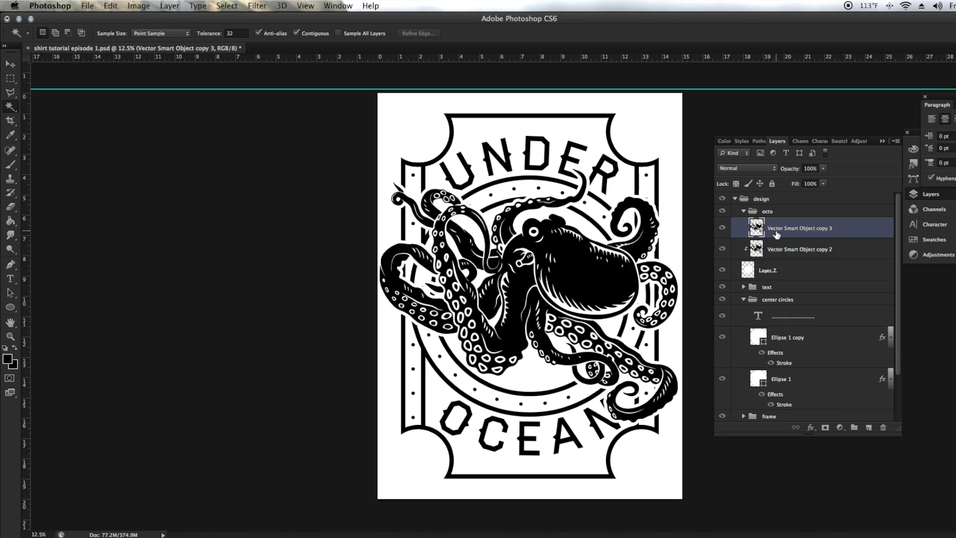
pyautogui.click(825, 429)
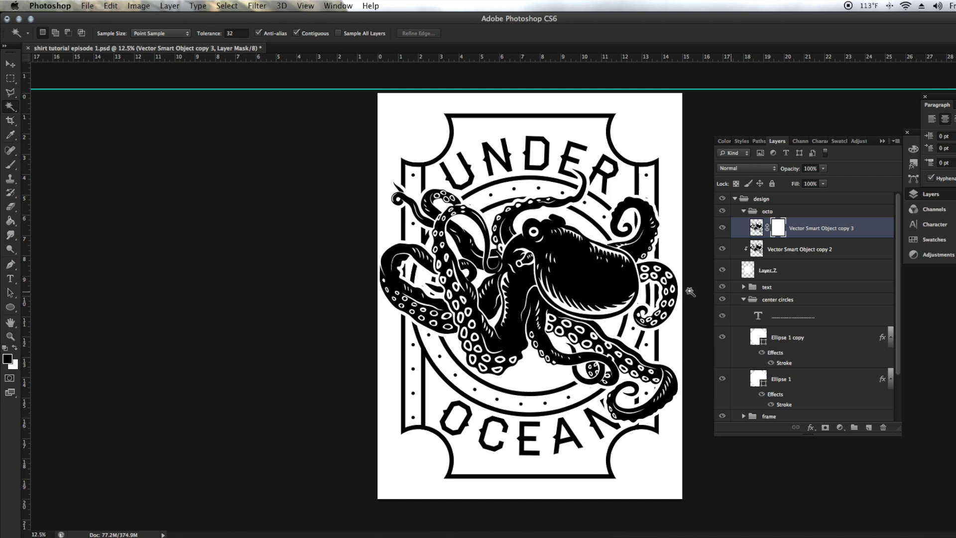
pyautogui.click(11, 167)
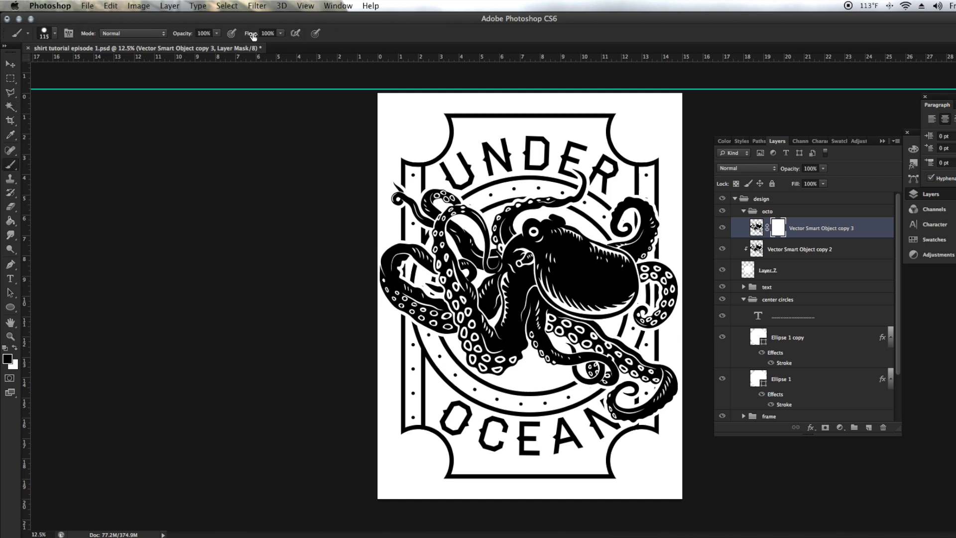
pyautogui.click(54, 33)
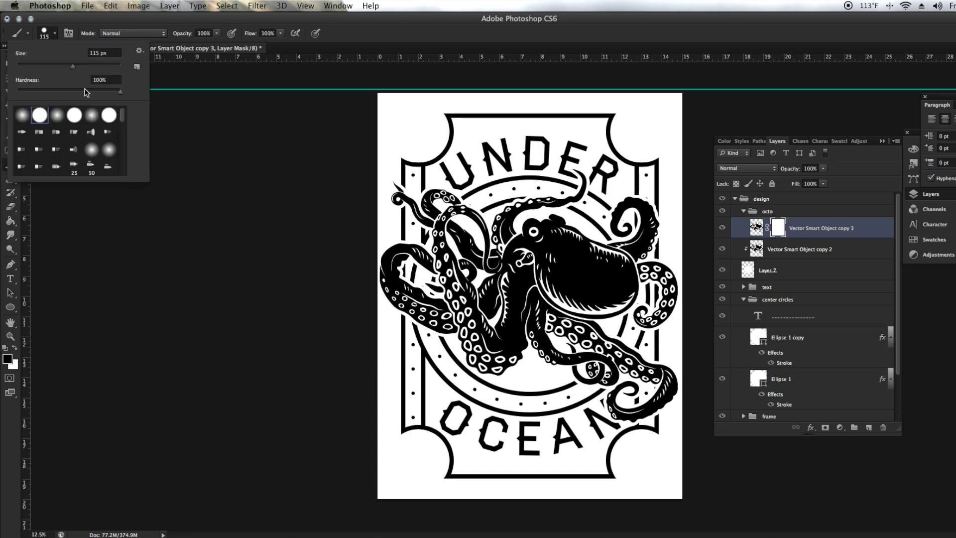
pyautogui.click(2, 227)
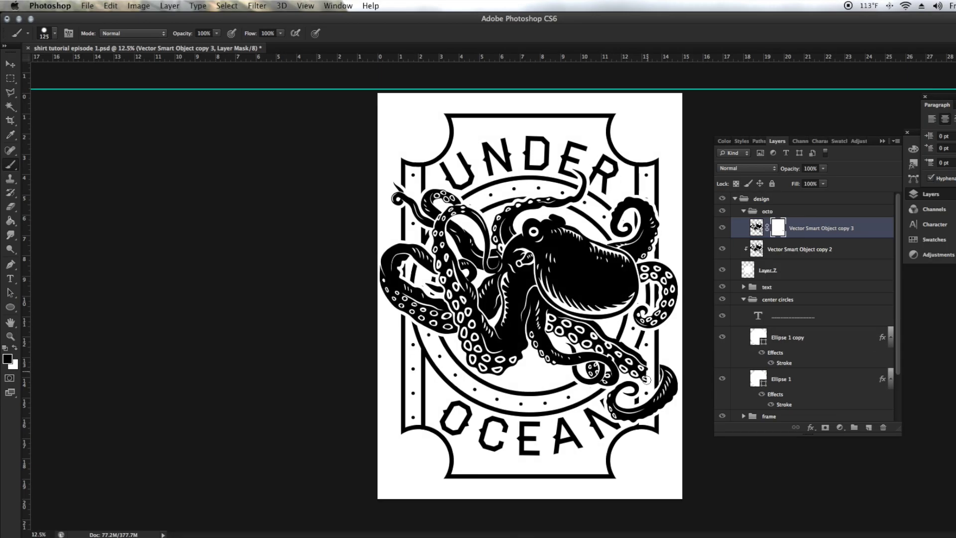
# Step: Paint on the mask to hide the tentacle sections crossing the ring, starting lower-right
pyautogui.moveTo(646, 379)
pyautogui.mouseDown()
pyautogui.moveTo(608, 338)
pyautogui.moveTo(622, 365)
pyautogui.moveTo(594, 379)
pyautogui.moveTo(615, 353)
pyautogui.mouseUp()
pyautogui.press('x')
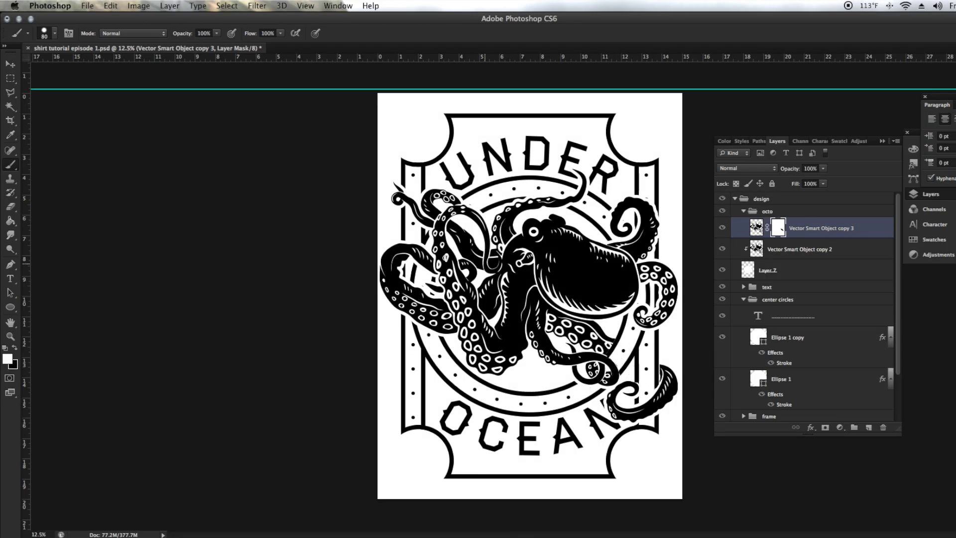
pyautogui.press('x')
pyautogui.press('x')
pyautogui.press('x')
pyautogui.press('[')
pyautogui.press('[')
pyautogui.click(744, 211)
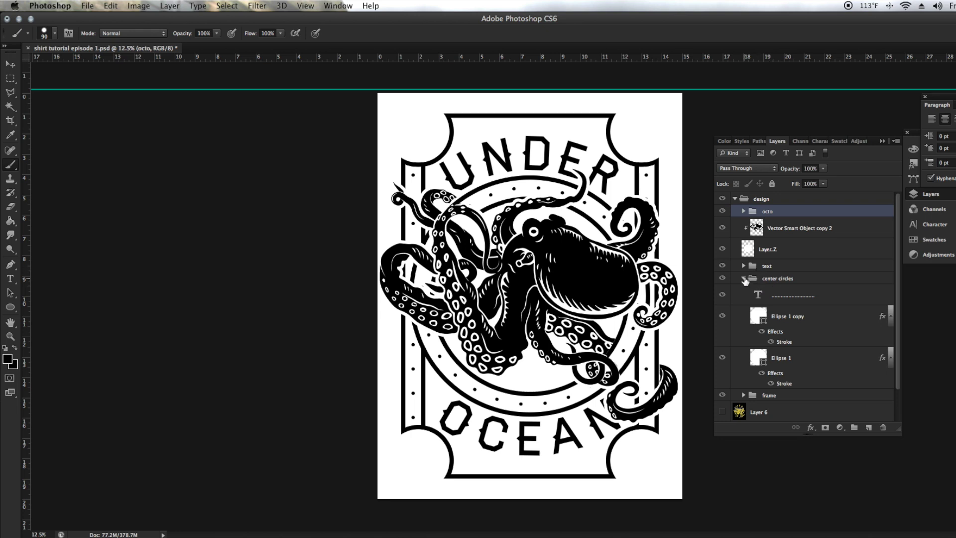
# Step: Add a new empty Layer 8 just above the collapsed center circles group
pyautogui.click(744, 280)
pyautogui.click(789, 279)
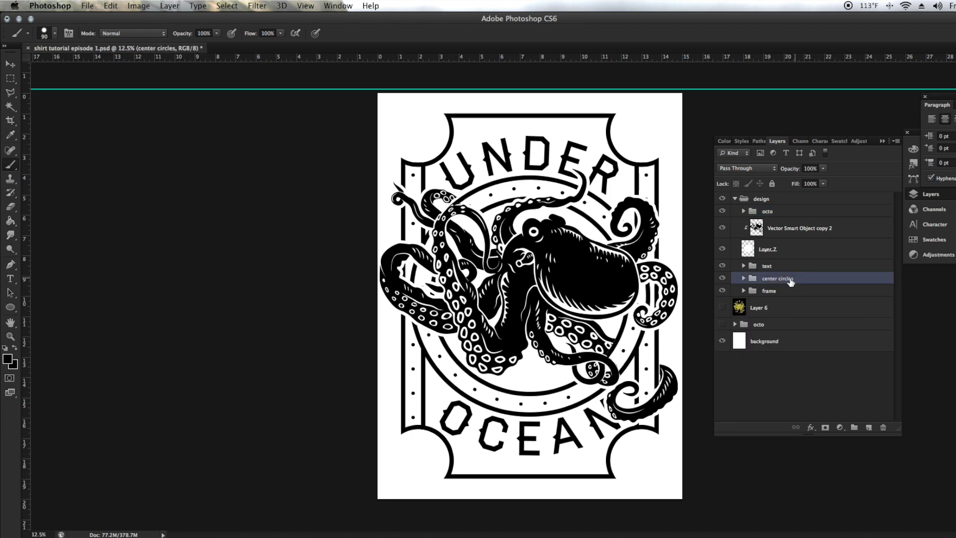
pyautogui.click(868, 427)
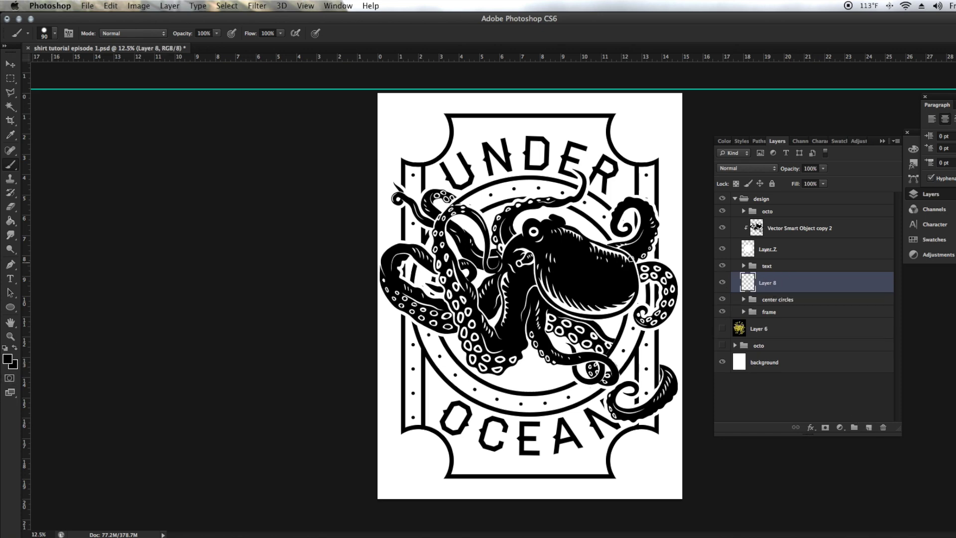
# Step: Set the foreground colour to pure white (ffffff) and pick the Brush tool
pyautogui.click(7, 359)
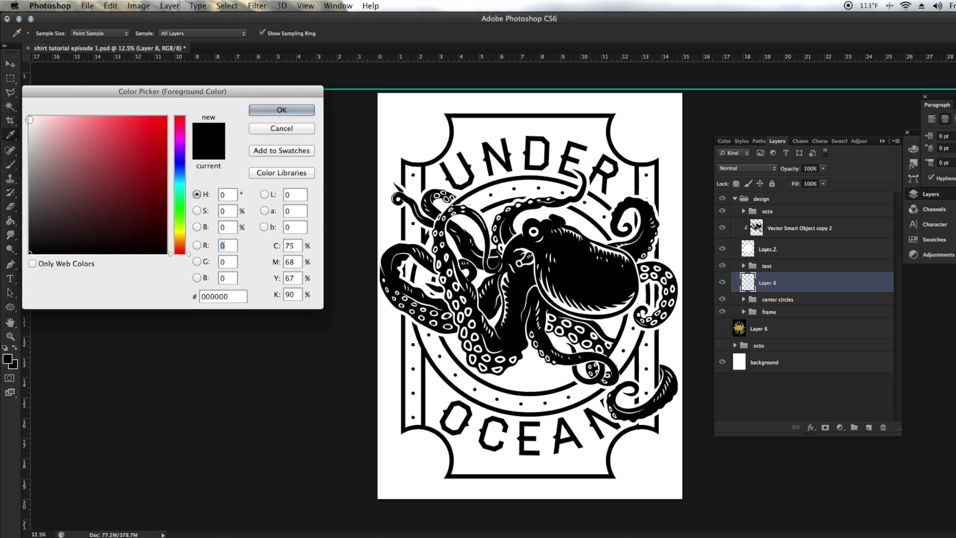
pyautogui.click(28, 117)
pyautogui.moveTo(28, 117); pyautogui.dragTo(27, 114)
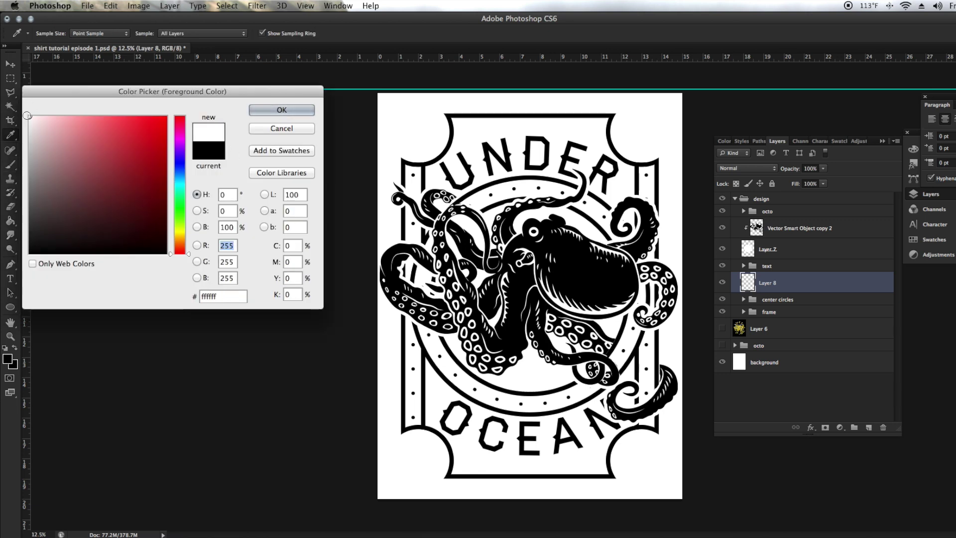
pyautogui.click(273, 110)
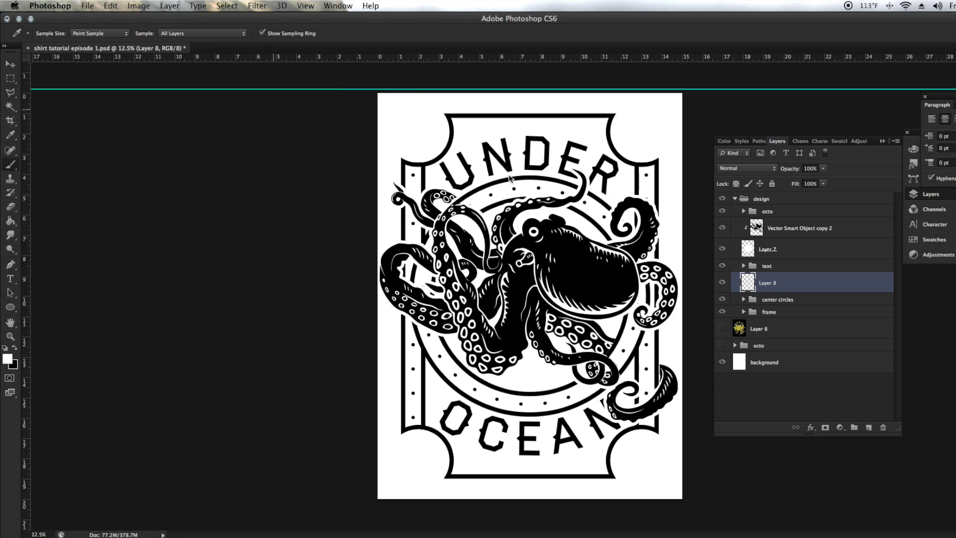
pyautogui.press('b')
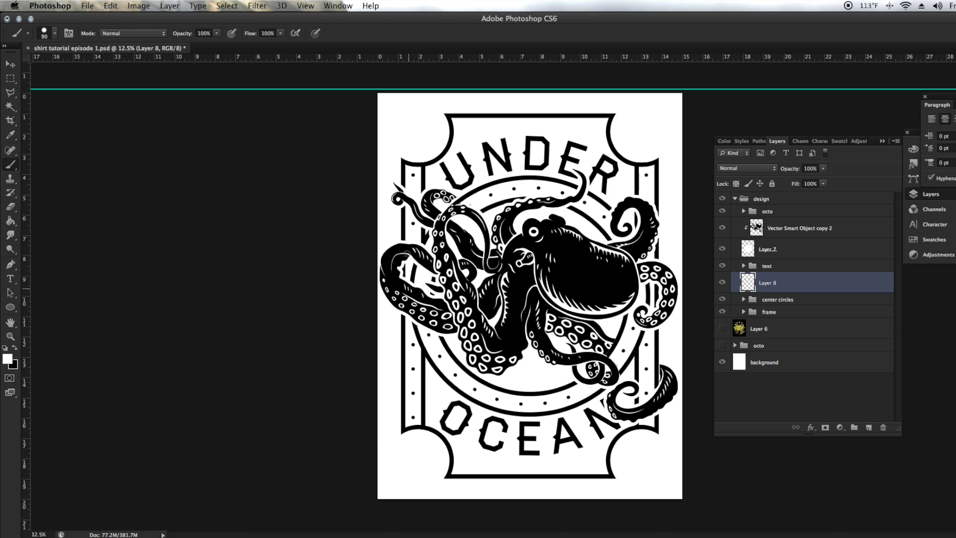
pyautogui.press('v')
pyautogui.keyDown('ctrl'); pyautogui.click(400, 245); pyautogui.keyUp('ctrl')
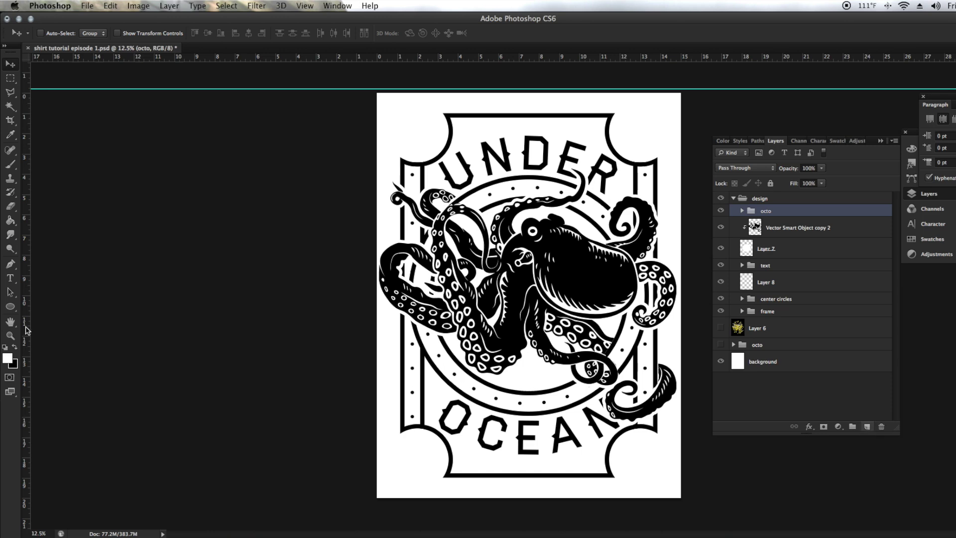
# Step: Reset the default colours and type 'the' at the badge's top-left corner
pyautogui.click(10, 278)
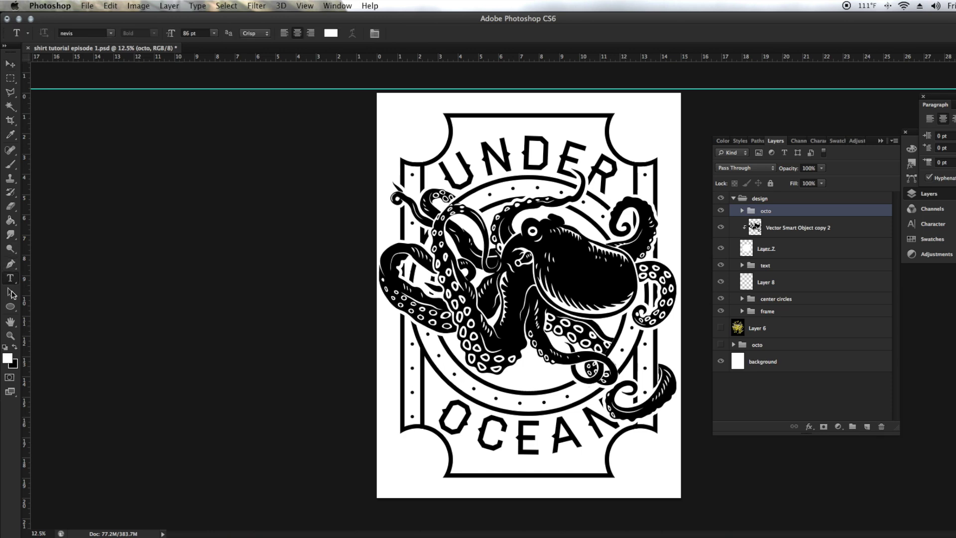
pyautogui.click(15, 347)
pyautogui.click(417, 148)
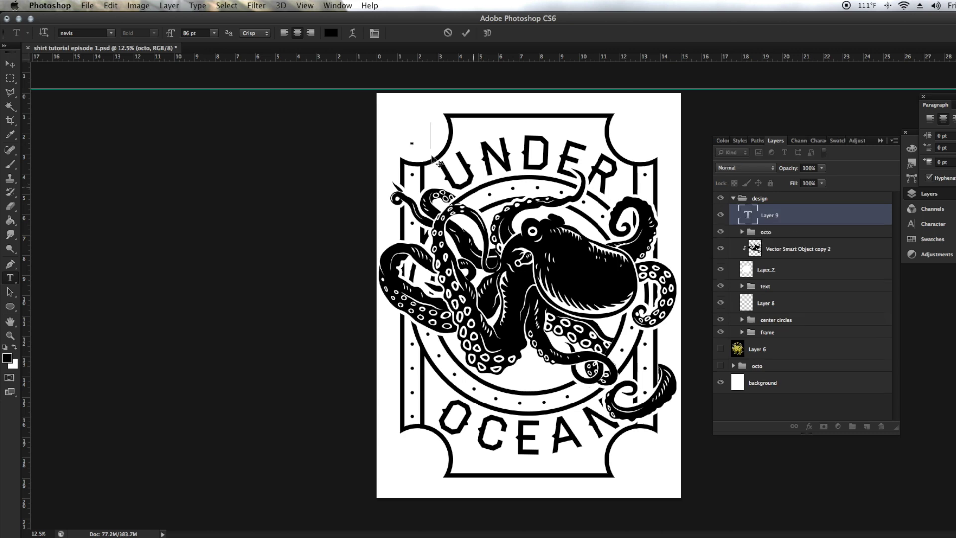
pyautogui.write('the')
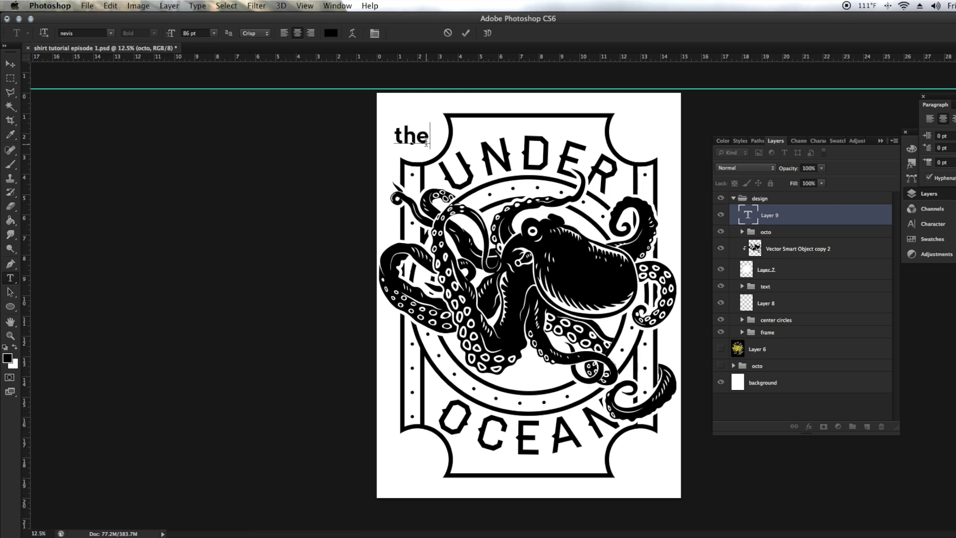
# Step: Set the word 'the' in the Pacifico font
pyautogui.doubleClick(426, 144)
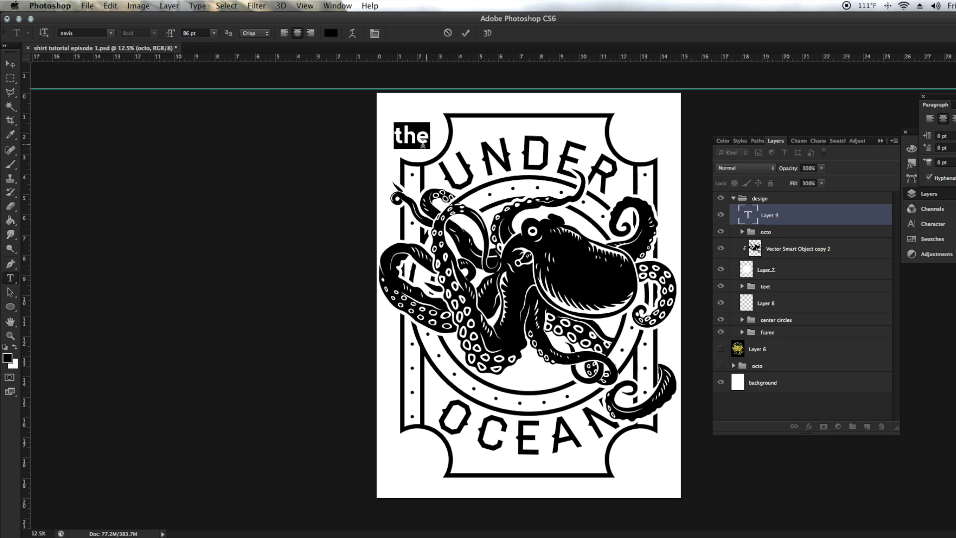
pyautogui.click(87, 36)
pyautogui.write('pac')
pyautogui.press('Return')
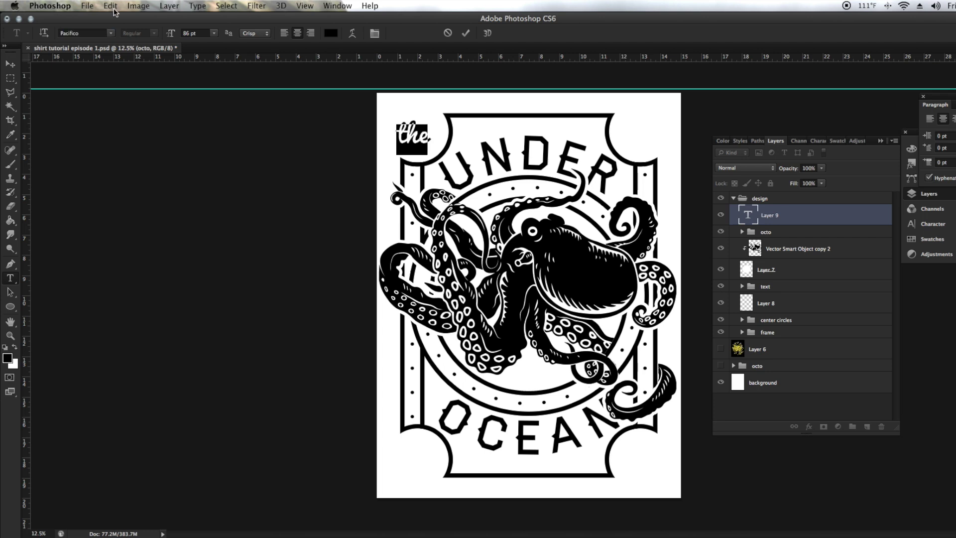
pyautogui.click(418, 141)
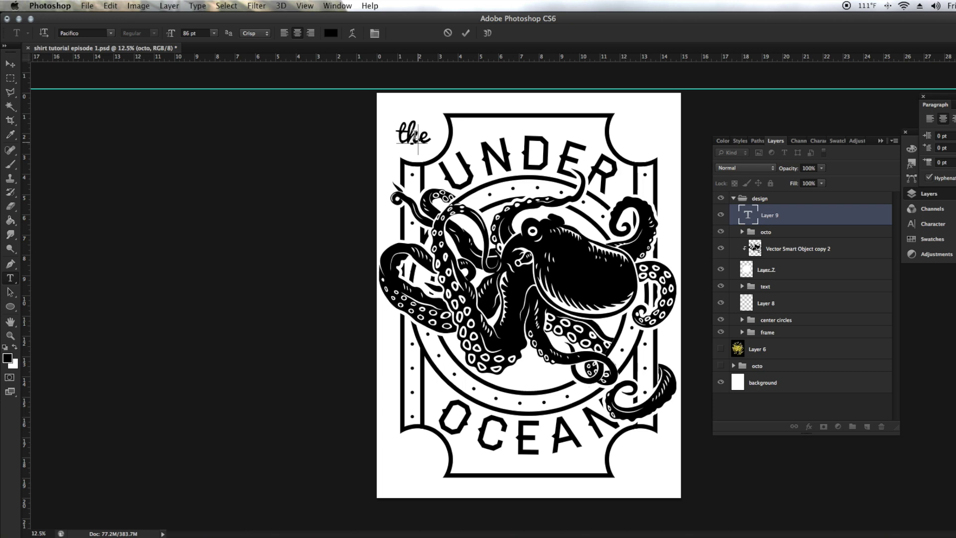
# Step: Turn the word 'the' white and commit the text
pyautogui.doubleClick(415, 134)
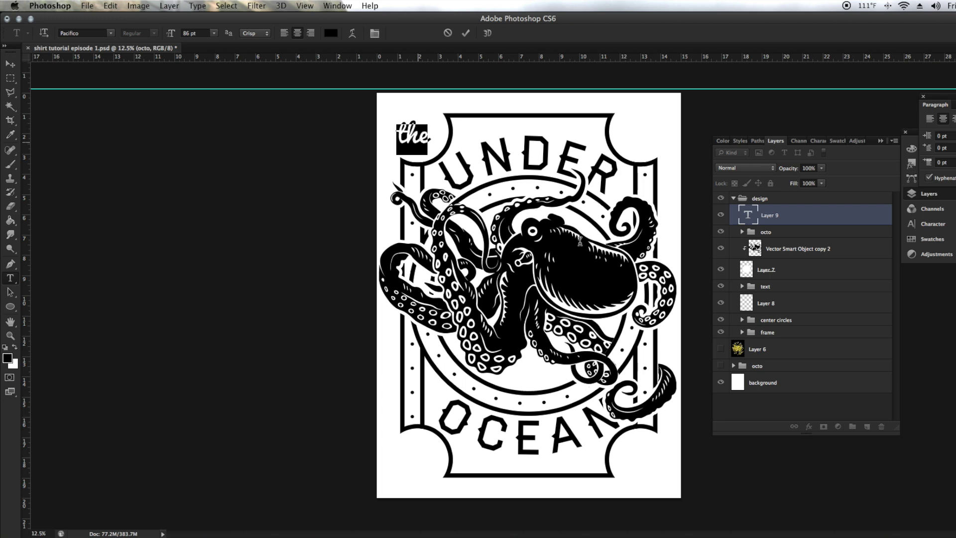
pyautogui.press('x')
pyautogui.click(423, 145)
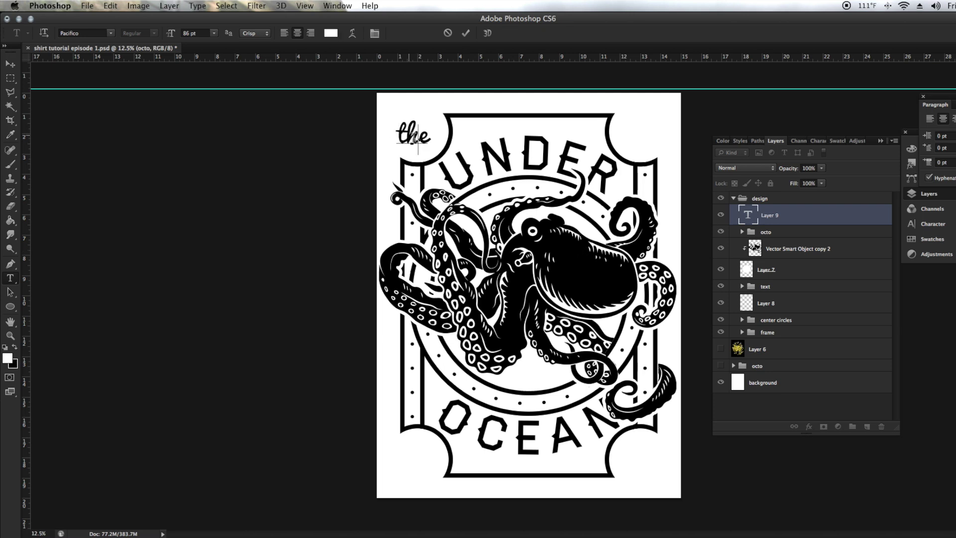
pyautogui.press('Left')
pyautogui.hotkey('shift', 'Left')
pyautogui.press('super+a')
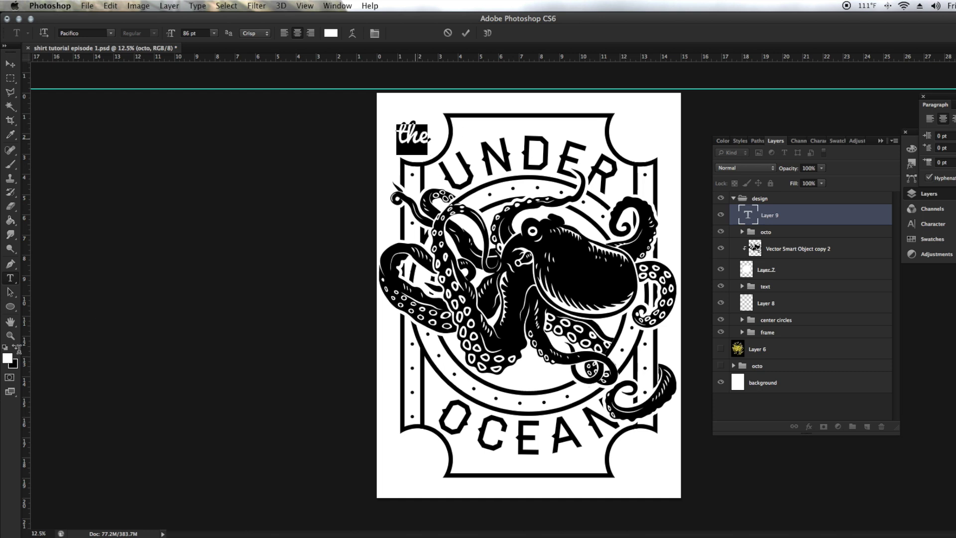
pyautogui.click(10, 65)
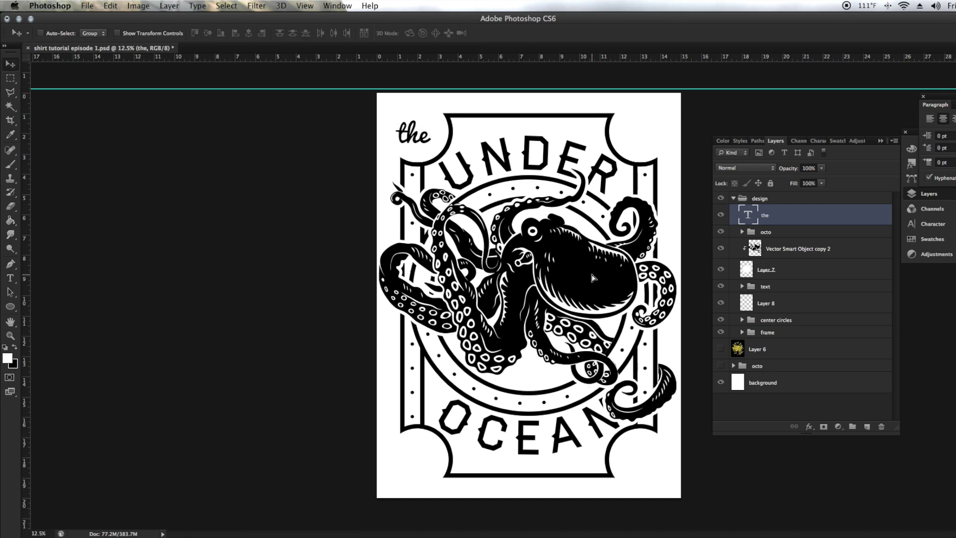
# Step: Move 'the' onto the octopus's body and enlarge it to about 130%
pyautogui.hotkey('alt', 'BackSpace')
pyautogui.moveTo(593, 280); pyautogui.dragTo(596, 283)
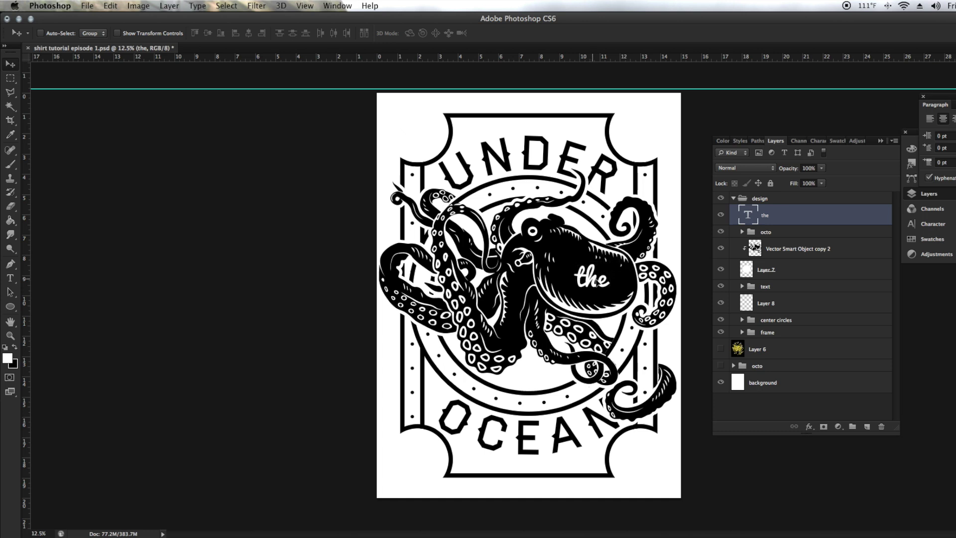
pyautogui.press('super+t')
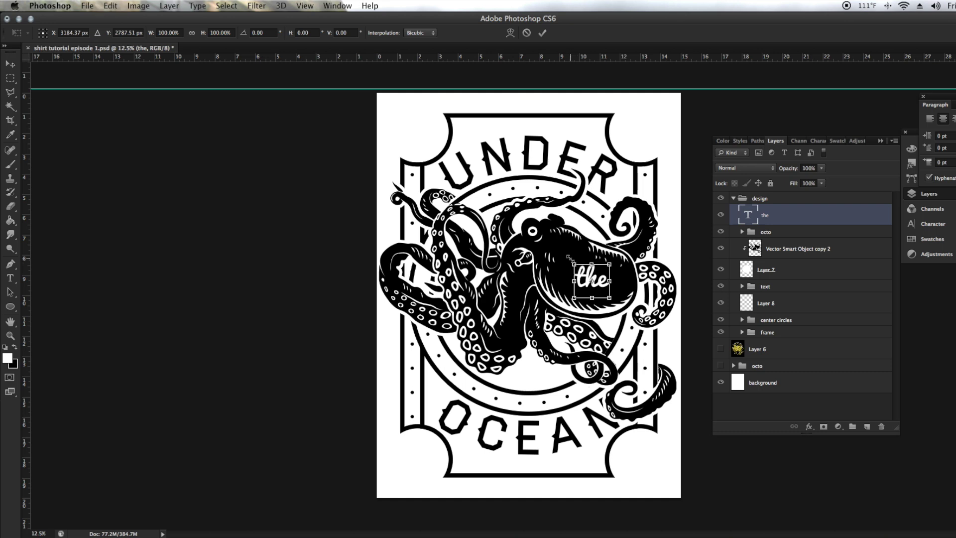
pyautogui.moveTo(570, 257); pyautogui.dragTo(567, 257)
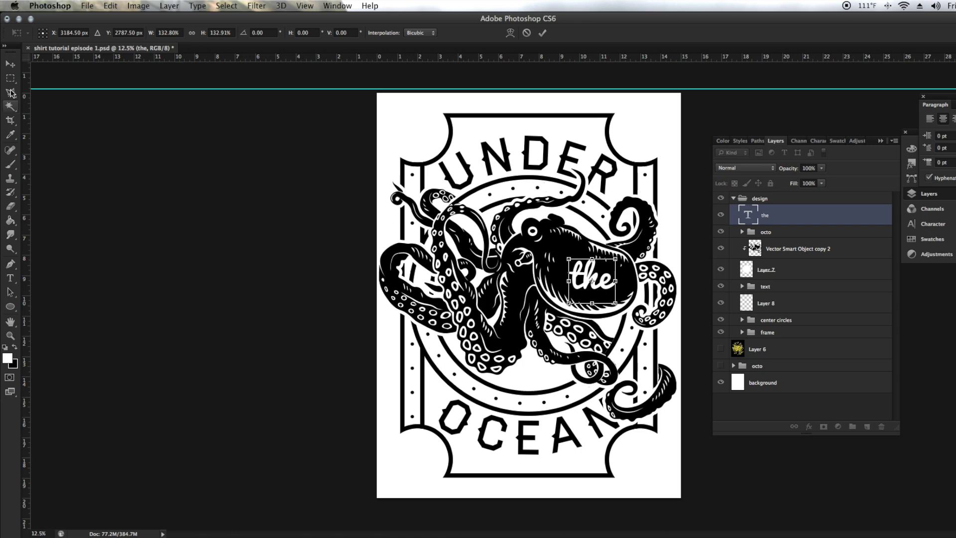
pyautogui.click(10, 64)
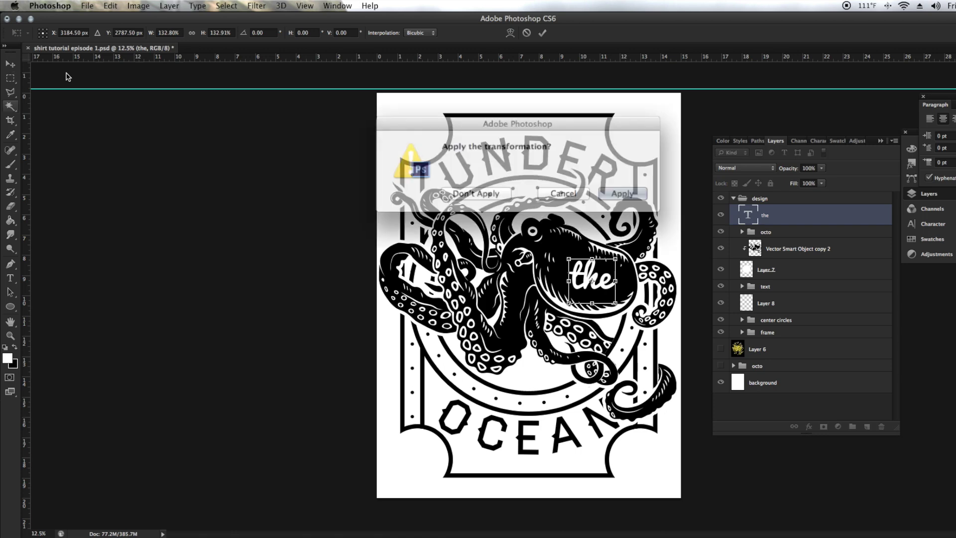
pyautogui.click(610, 189)
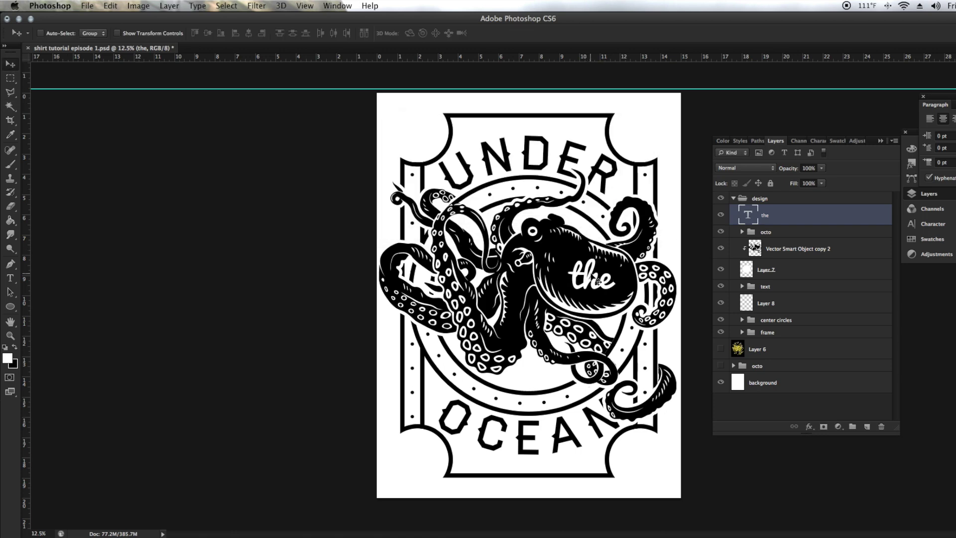
# Step: Put 'the' into Warp mode and commit it
pyautogui.hotkey('ctrl', 't')
pyautogui.rightClick(592, 274)
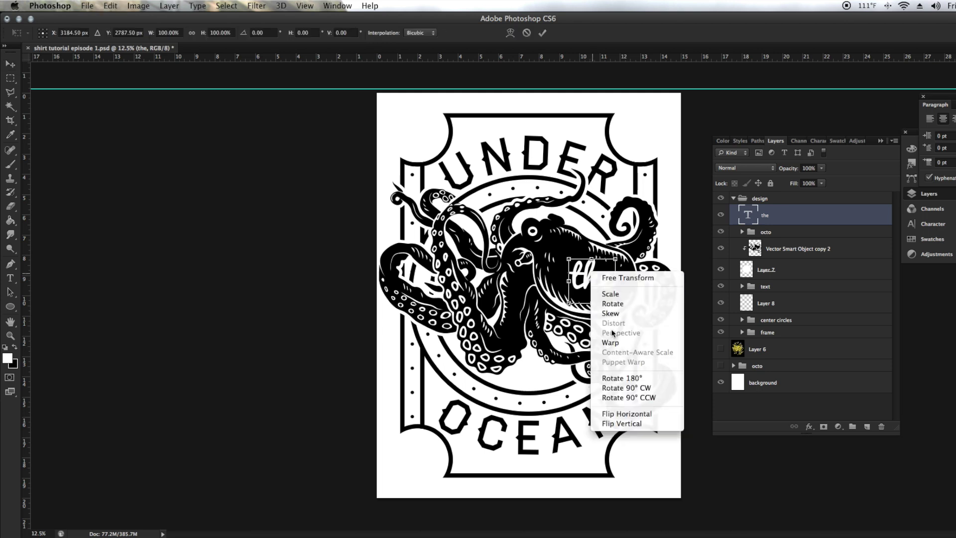
pyautogui.click(611, 343)
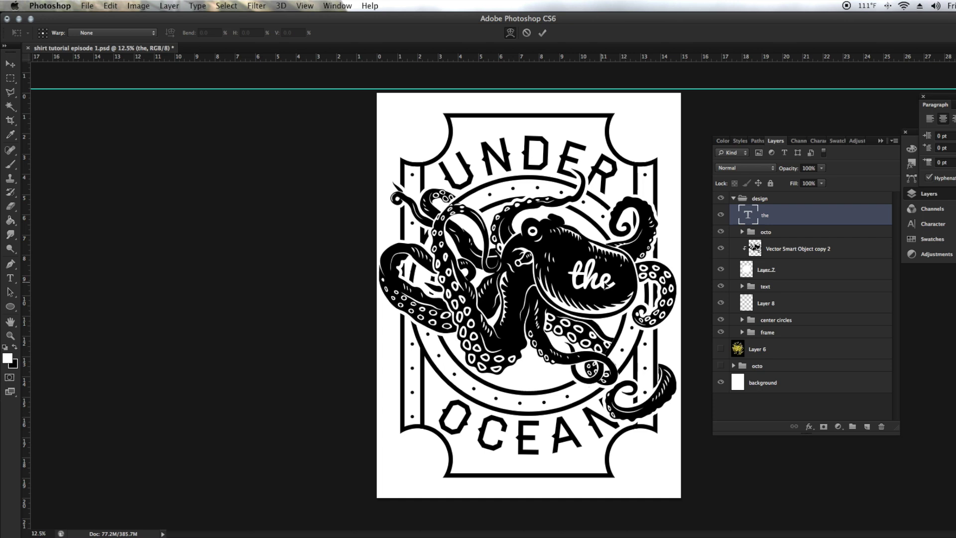
pyautogui.press('Return')
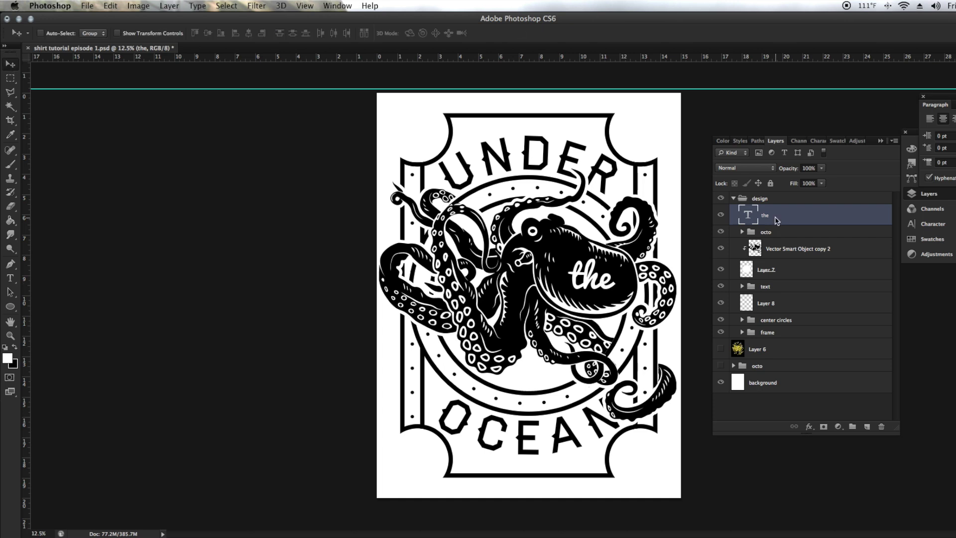
# Step: Rasterize the 'the' type layer and start a Warp transform on it
pyautogui.rightClick(776, 221)
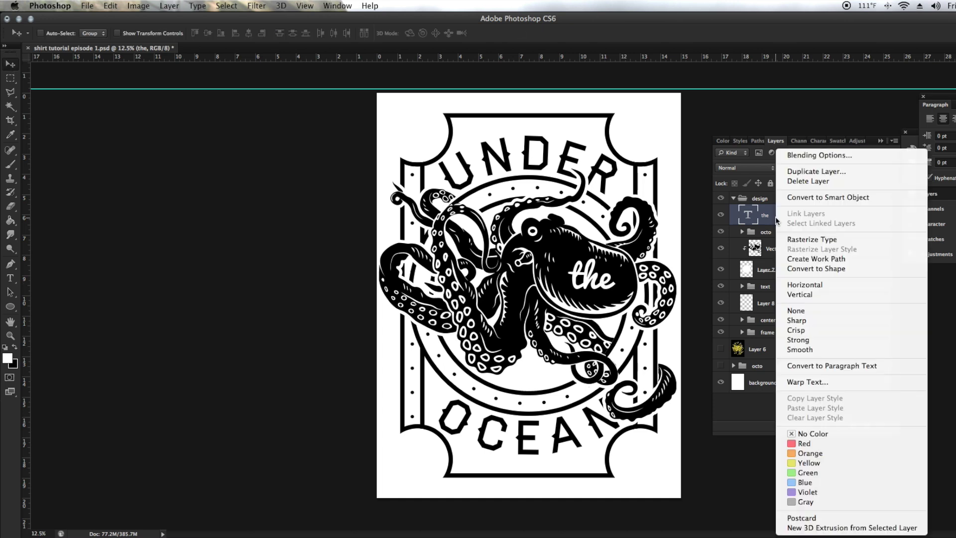
pyautogui.click(800, 238)
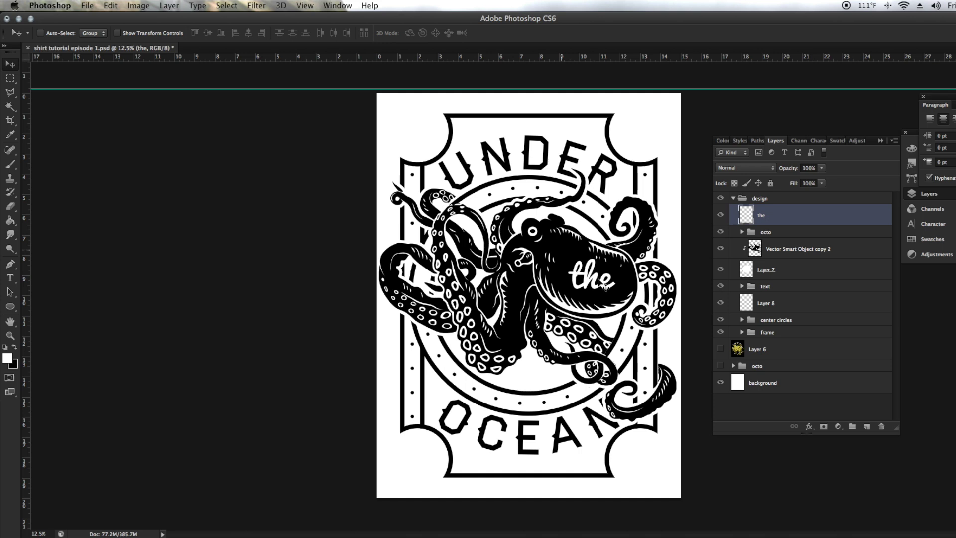
pyautogui.press('super+t')
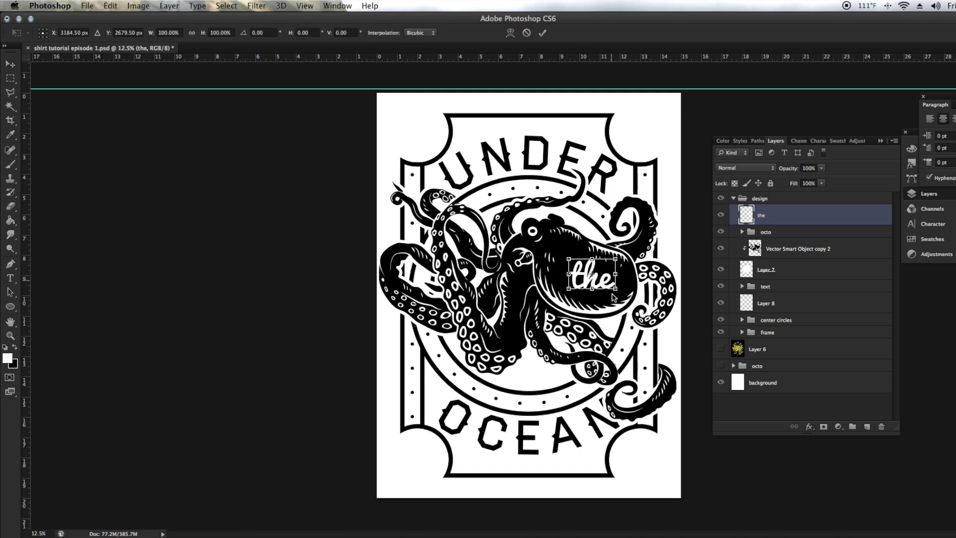
pyautogui.rightClick(599, 271)
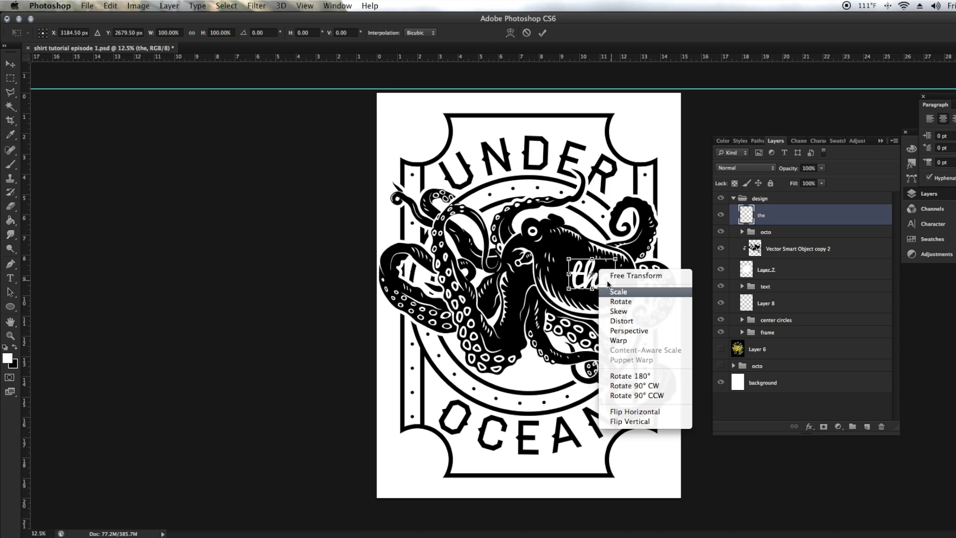
pyautogui.click(620, 339)
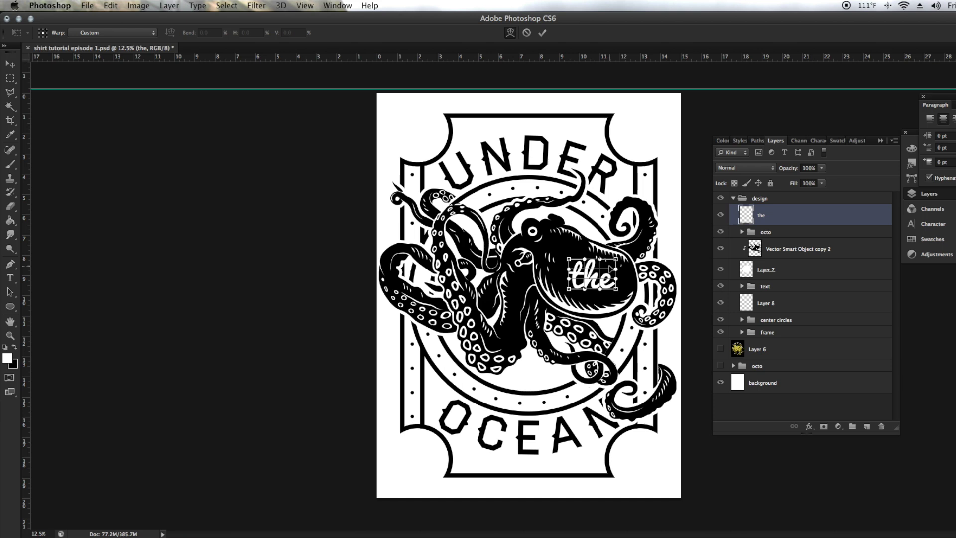
# Step: Bend 'the' to follow the octopus's body, apply the warp, and select the design group
pyautogui.moveTo(611, 268); pyautogui.dragTo(575, 253)
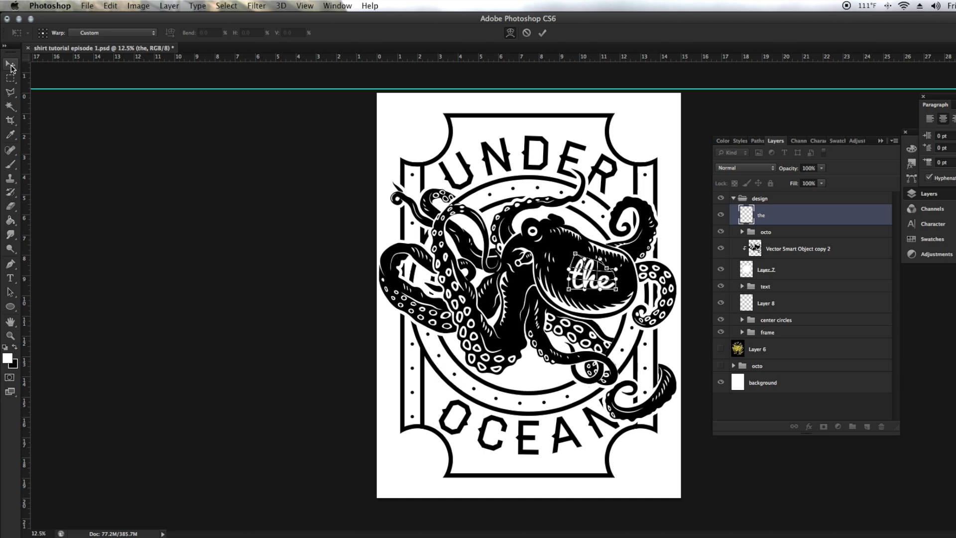
pyautogui.press('v')
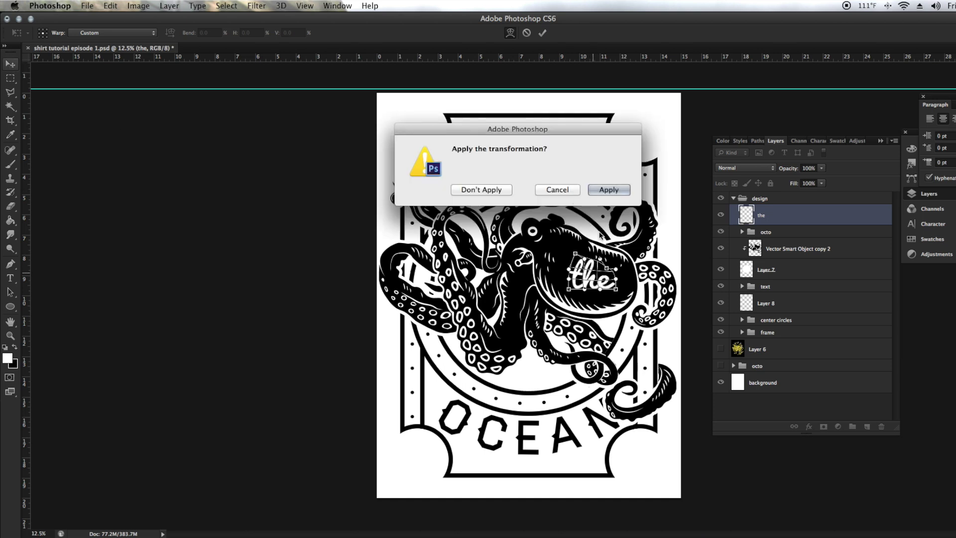
pyautogui.click(608, 190)
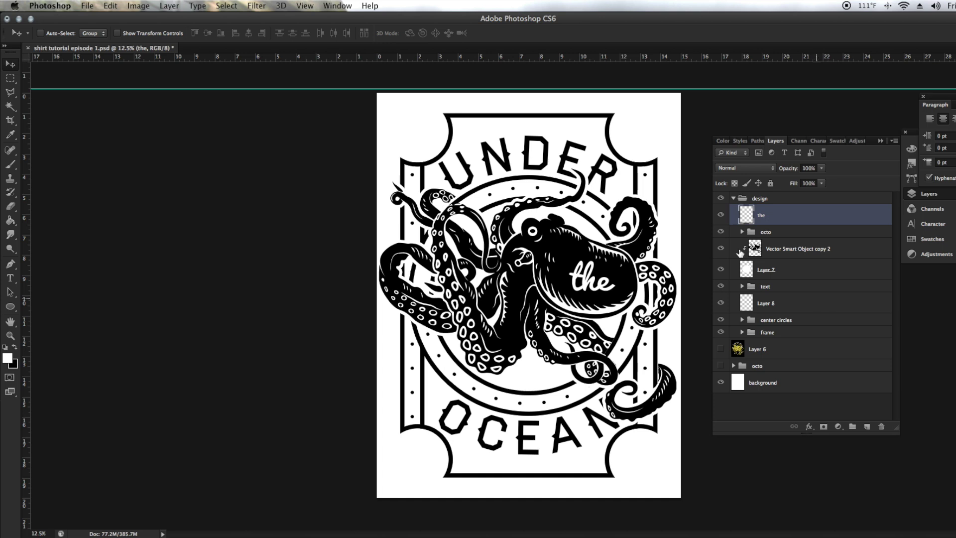
pyautogui.click(734, 199)
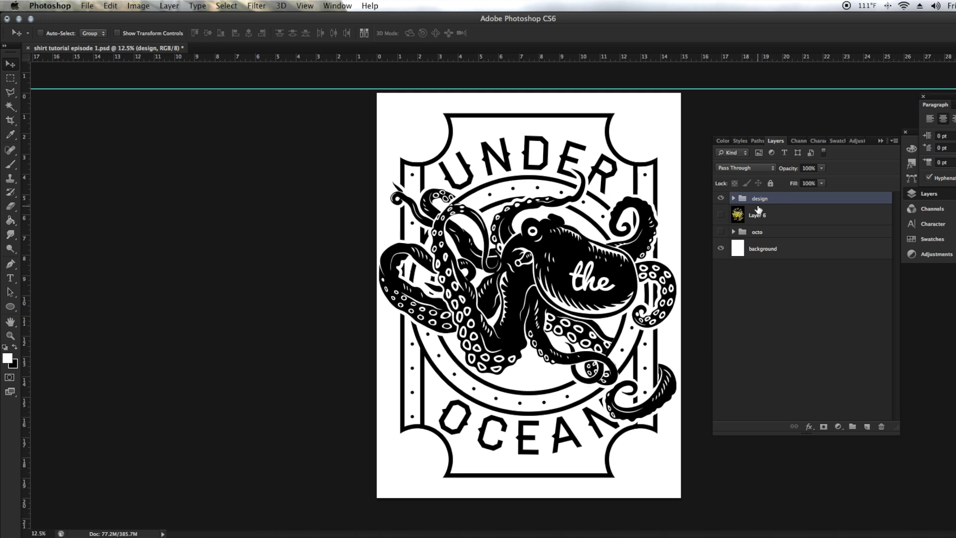
# Step: Duplicate and hide the design group, then merge design copy with a background copy
pyautogui.press('super+j')
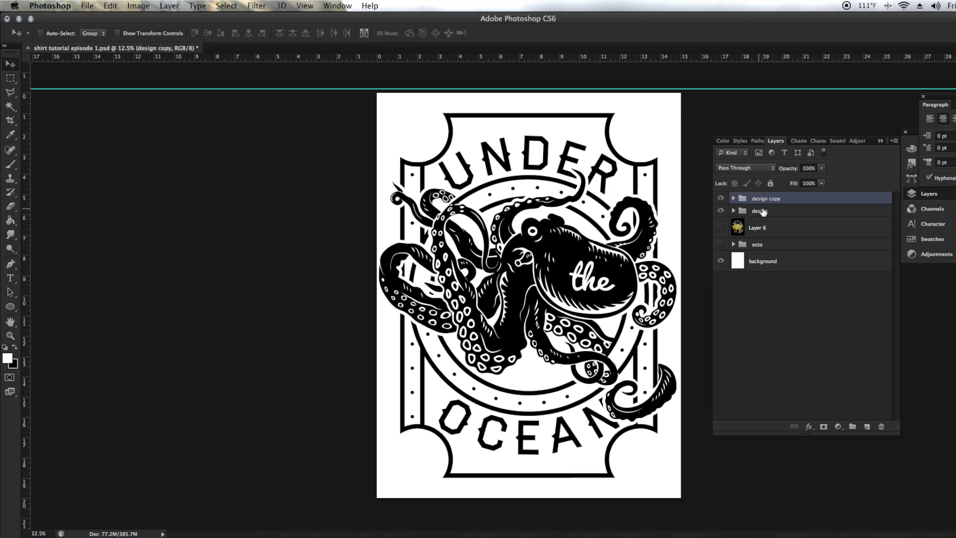
pyautogui.click(720, 210)
pyautogui.click(775, 261)
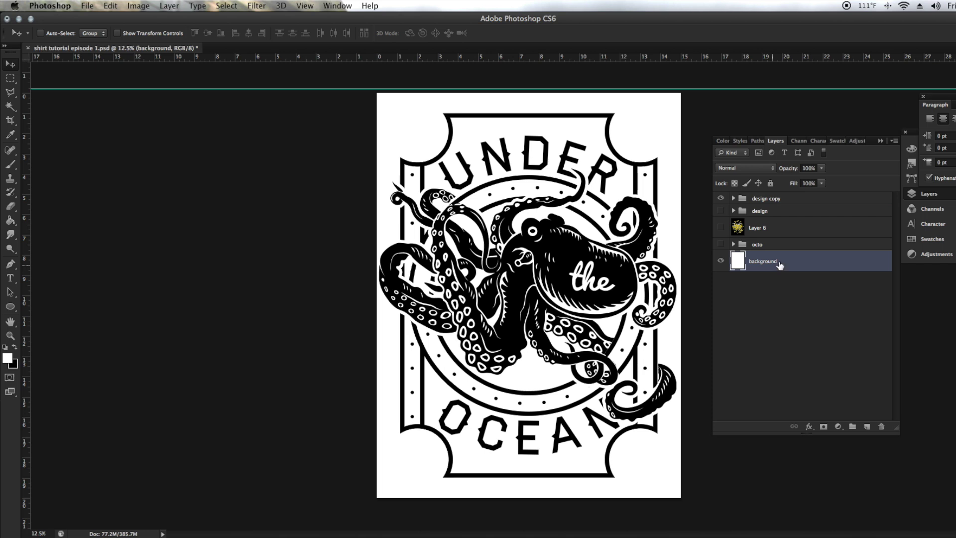
pyautogui.press('super+j')
pyautogui.moveTo(773, 244); pyautogui.dragTo(771, 204)
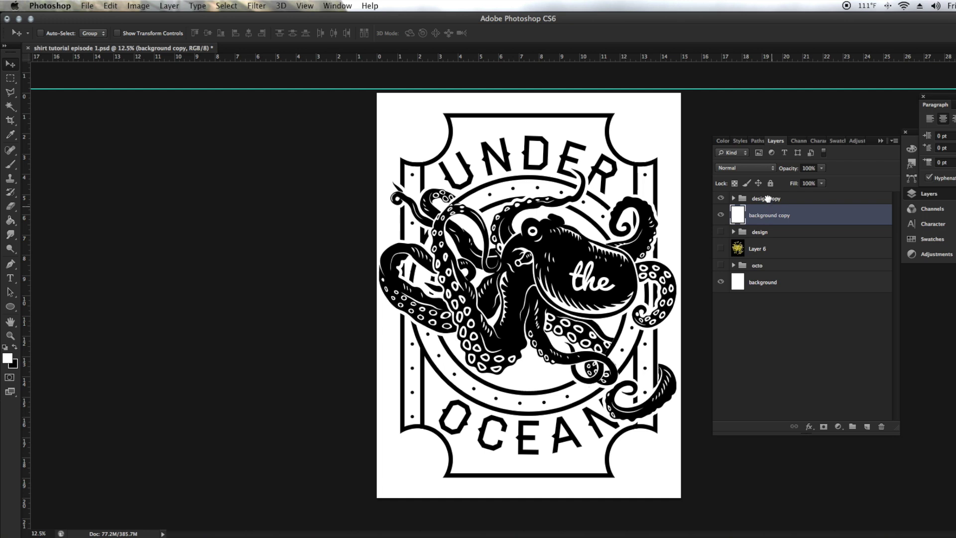
pyautogui.keyDown('shift'); pyautogui.click(768, 200); pyautogui.keyUp('shift')
pyautogui.press('super+e')
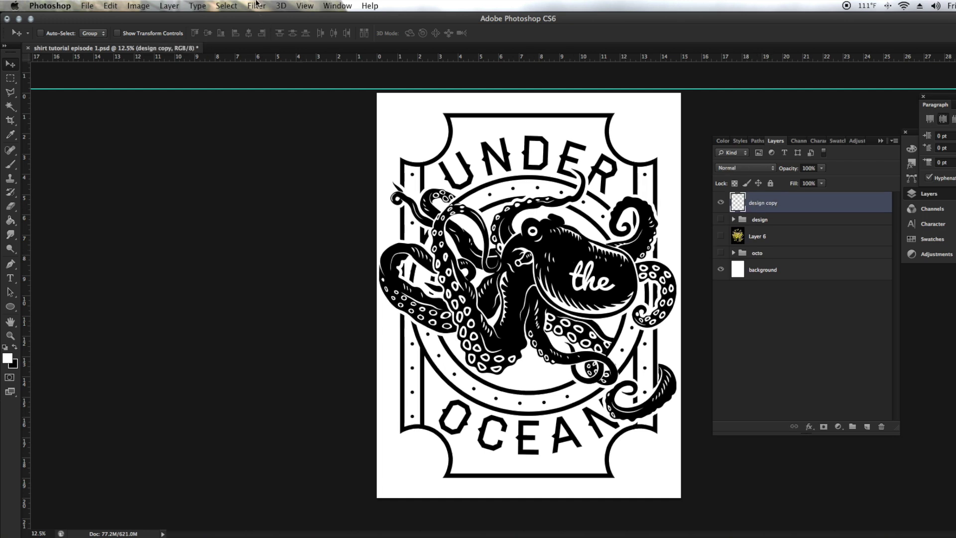
# Step: Apply a 7.0-pixel Gaussian Blur to design copy and add empty Layer 9 above it
pyautogui.click(257, 5)
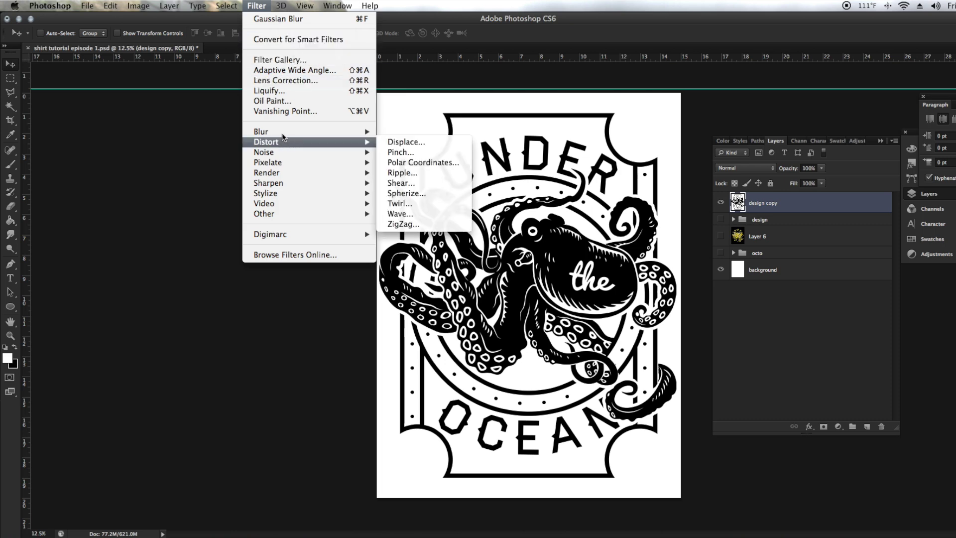
pyautogui.moveTo(282, 131)
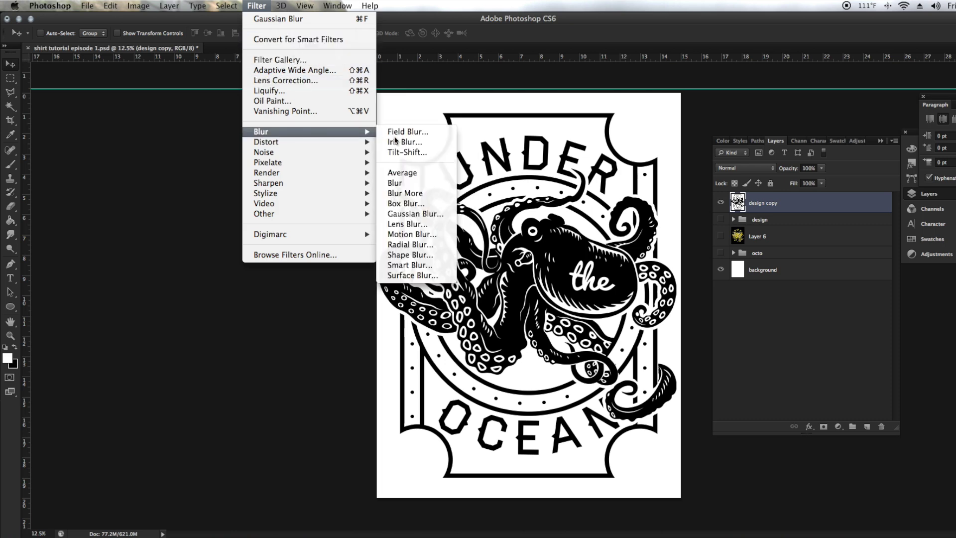
pyautogui.click(410, 214)
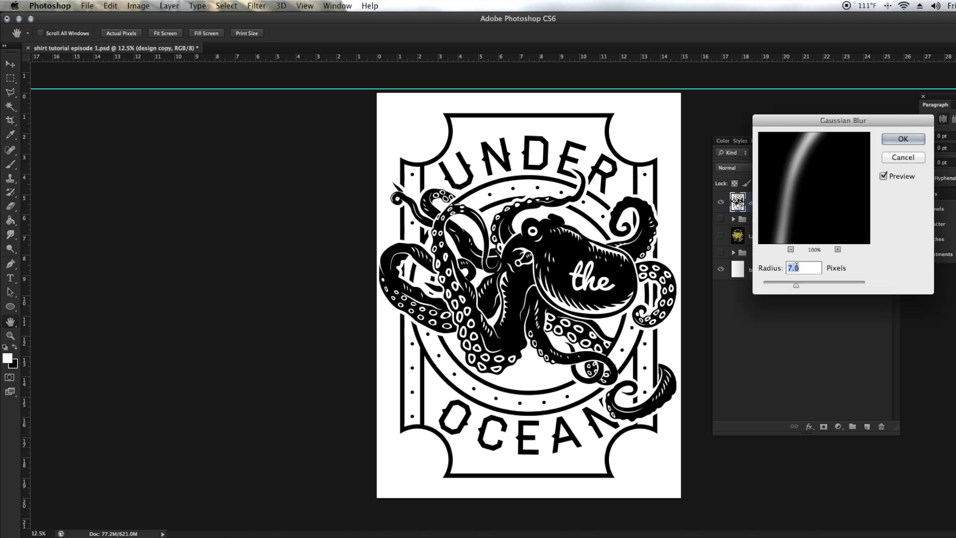
pyautogui.click(902, 140)
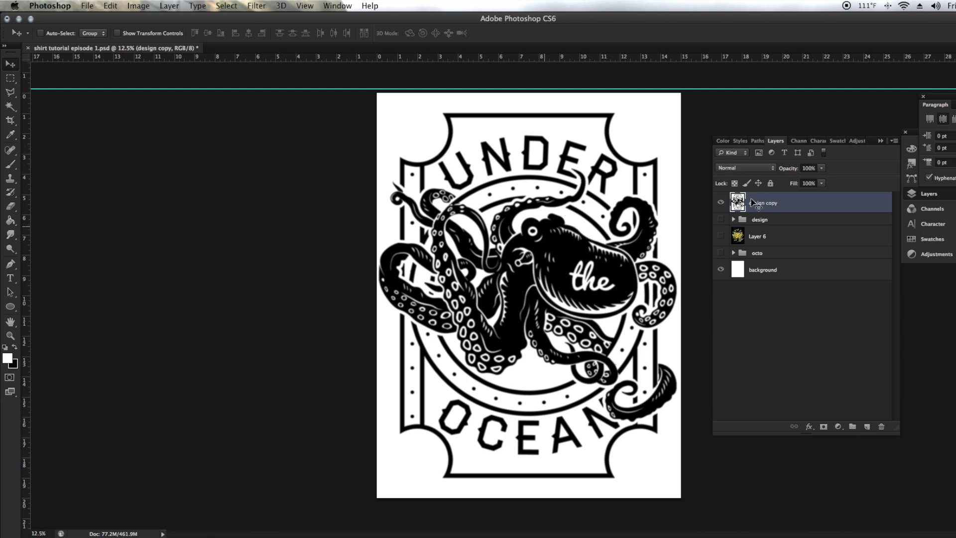
pyautogui.click(867, 427)
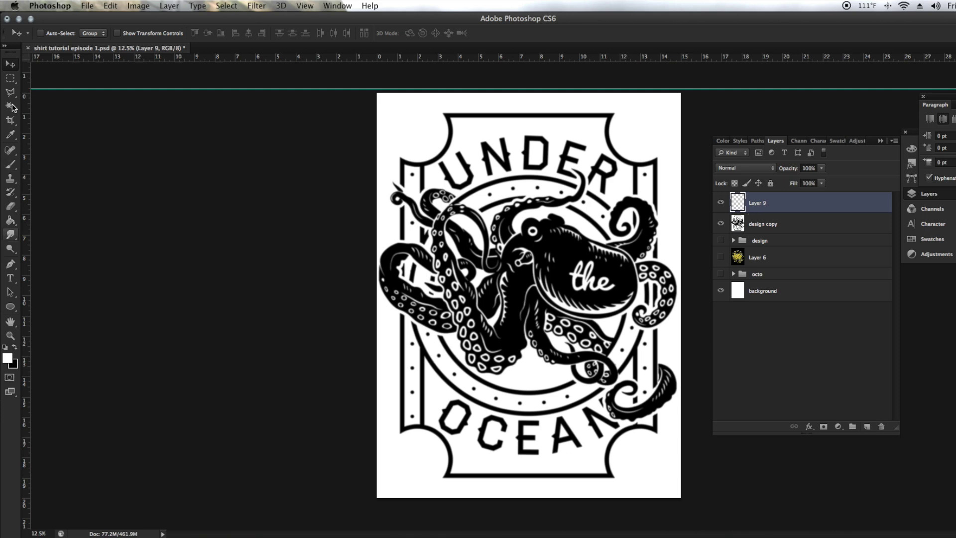
# Step: With the 5000 px speckle brush preset, stamp white speckles over the octopus on Layer 9
pyautogui.click(10, 164)
pyautogui.press('v')
pyautogui.click(8, 167)
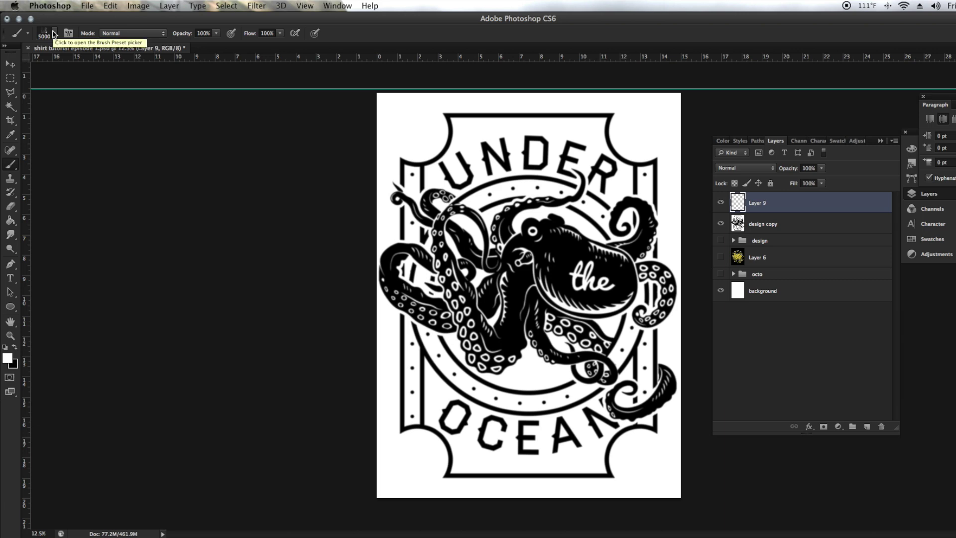
pyautogui.click(53, 33)
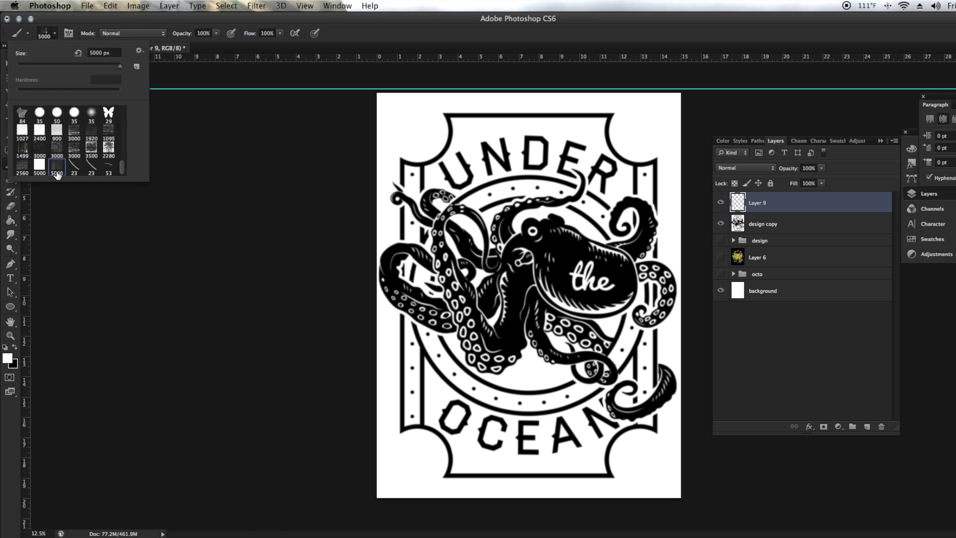
pyautogui.click(544, 264)
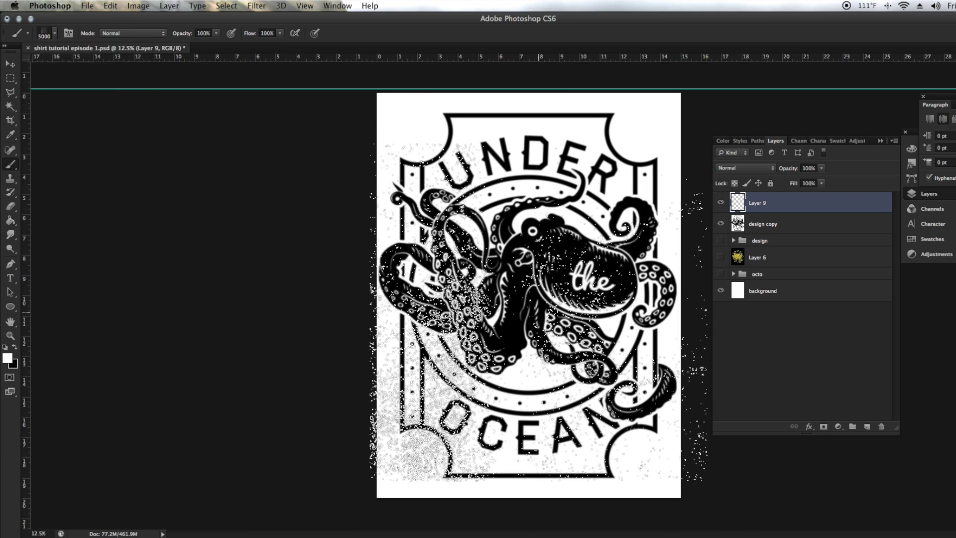
pyautogui.click(498, 309)
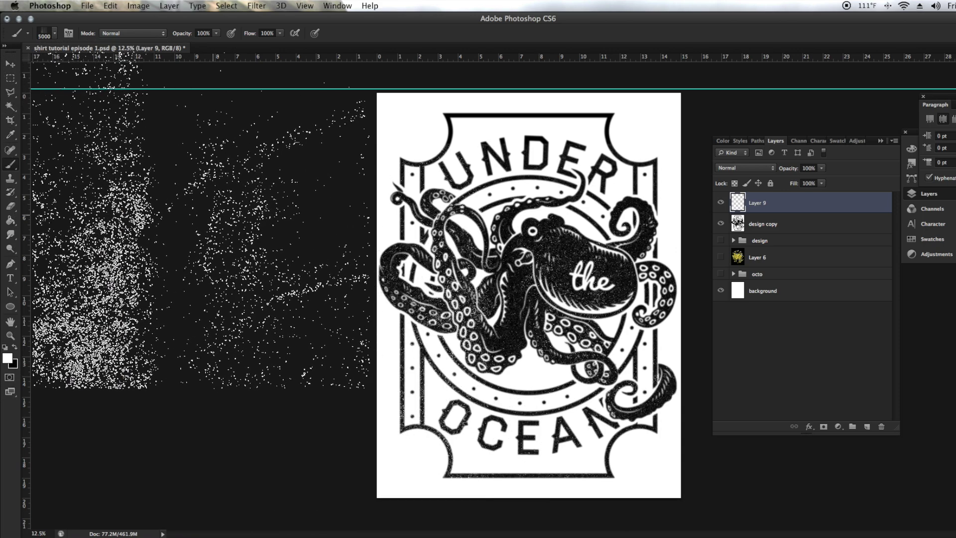
pyautogui.click(15, 348)
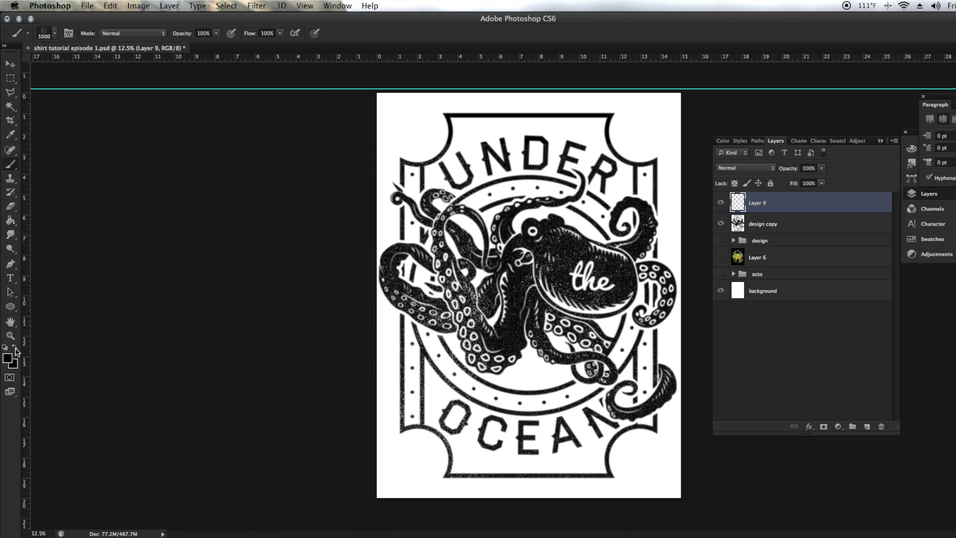
pyautogui.click(498, 239)
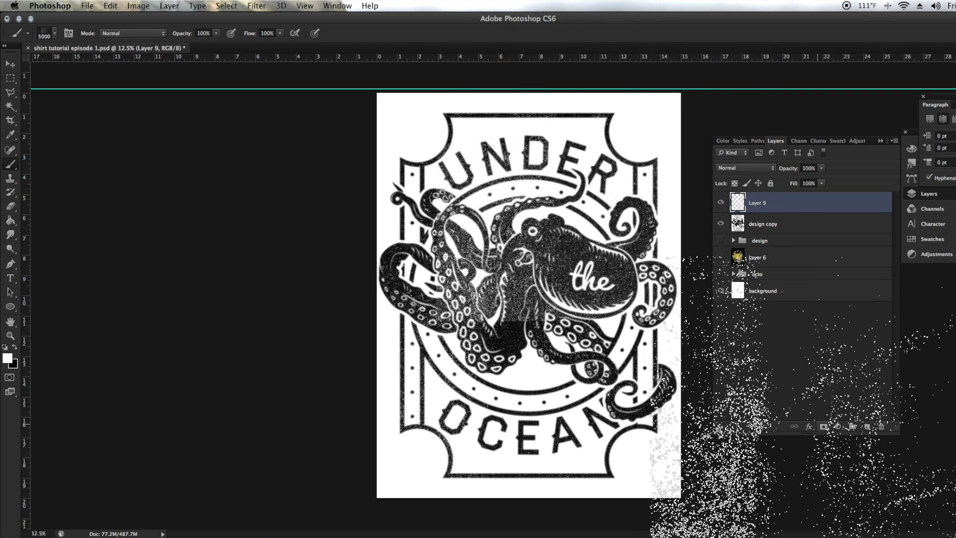
# Step: Mask Layer 9 by painting black to hide speckles, then add Layer 10 with white foreground
pyautogui.click(824, 428)
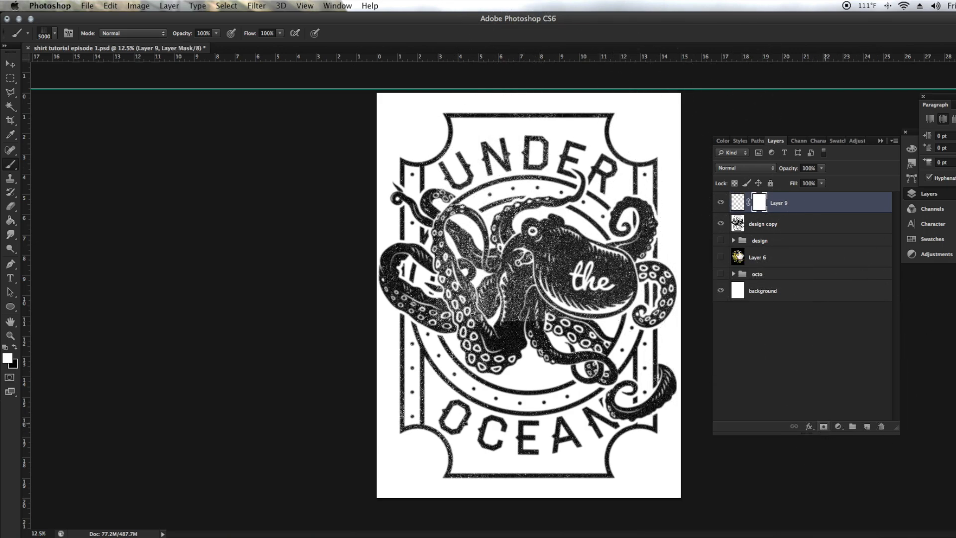
pyautogui.click(18, 346)
pyautogui.moveTo(498, 299)
pyautogui.mouseDown()
pyautogui.moveTo(789, 256)
pyautogui.moveTo(383, 256)
pyautogui.moveTo(747, 257)
pyautogui.moveTo(543, 308)
pyautogui.mouseUp()
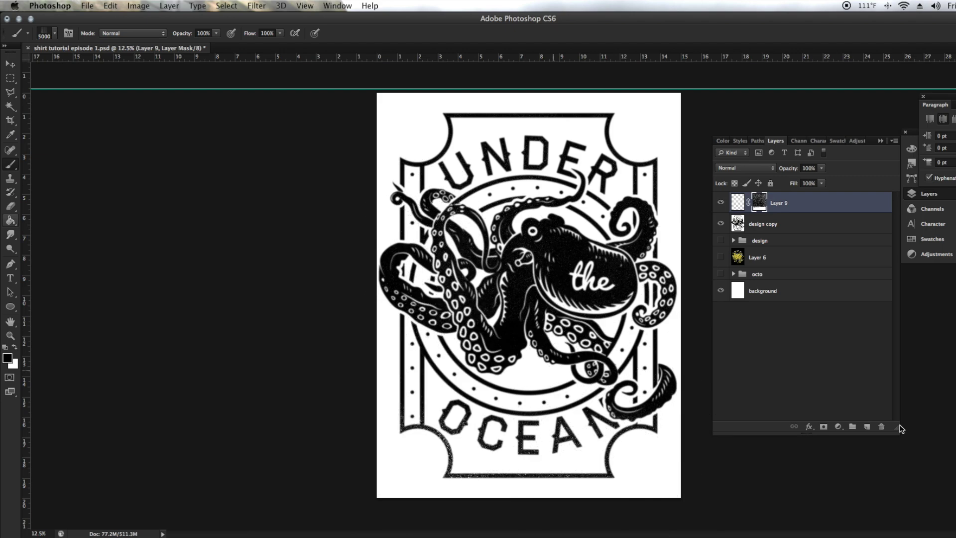
pyautogui.click(866, 427)
pyautogui.press('x')
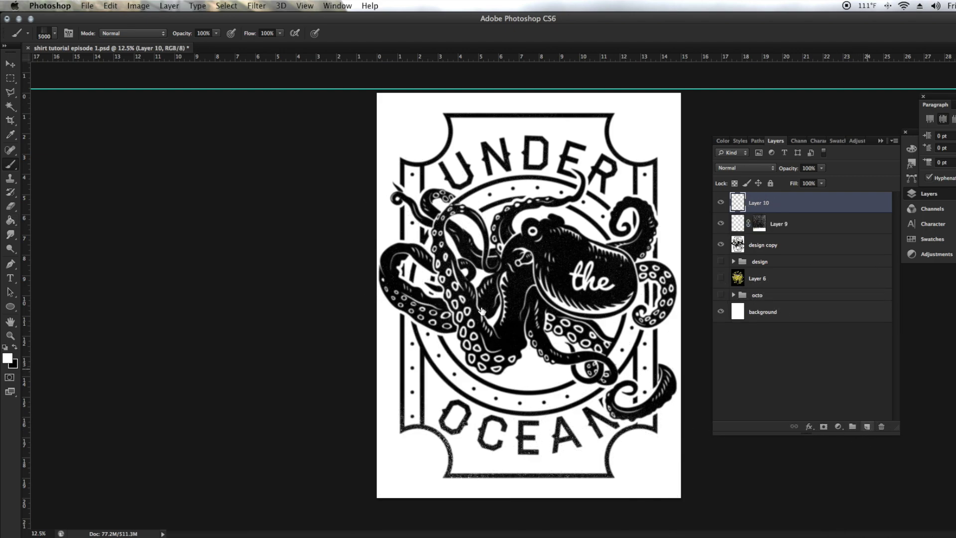
pyautogui.click(433, 421)
# Step: Stamp a white 5000 px grunge brush on Layer 10 and move it up over the octopus
pyautogui.click(55, 34)
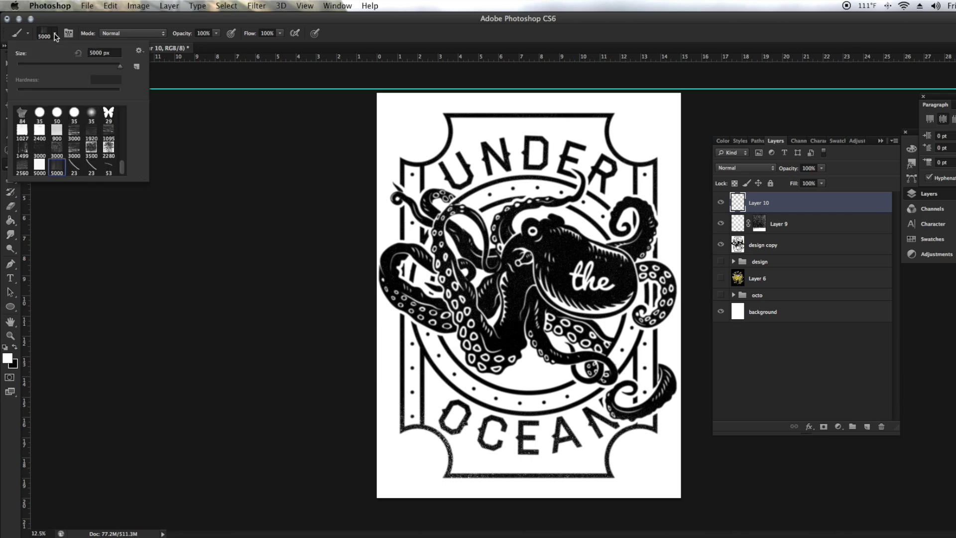
pyautogui.click(23, 149)
pyautogui.moveTo(120, 65); pyautogui.dragTo(117, 70)
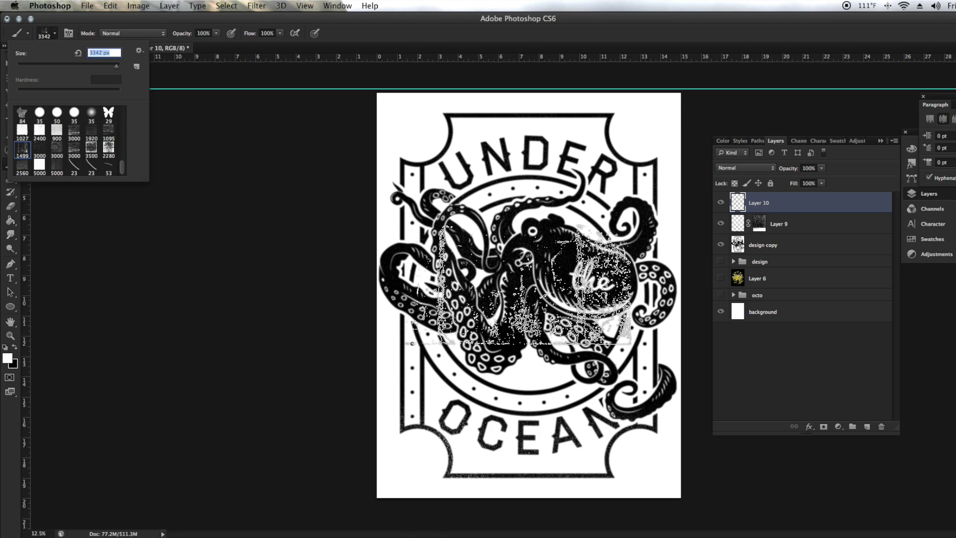
pyautogui.moveTo(116, 66); pyautogui.dragTo(121, 66)
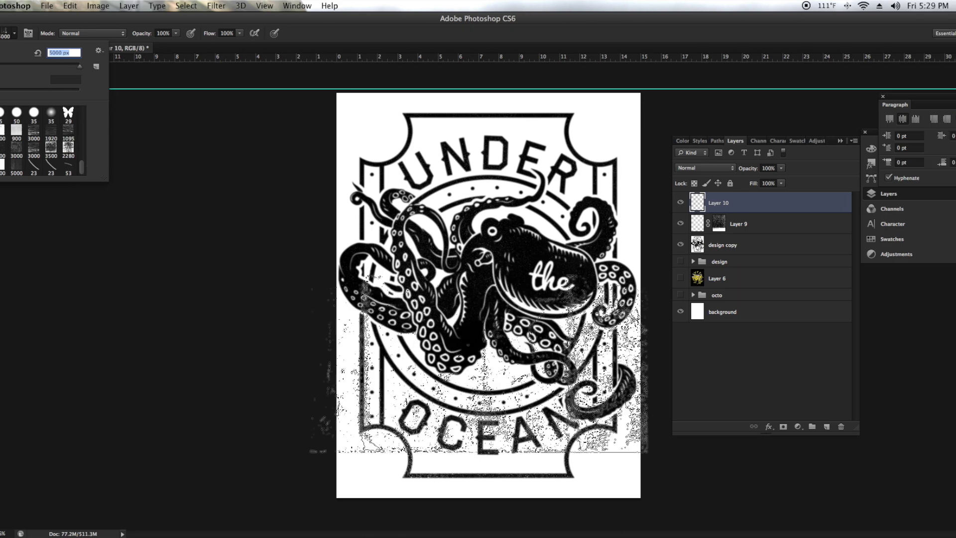
pyautogui.click(478, 378)
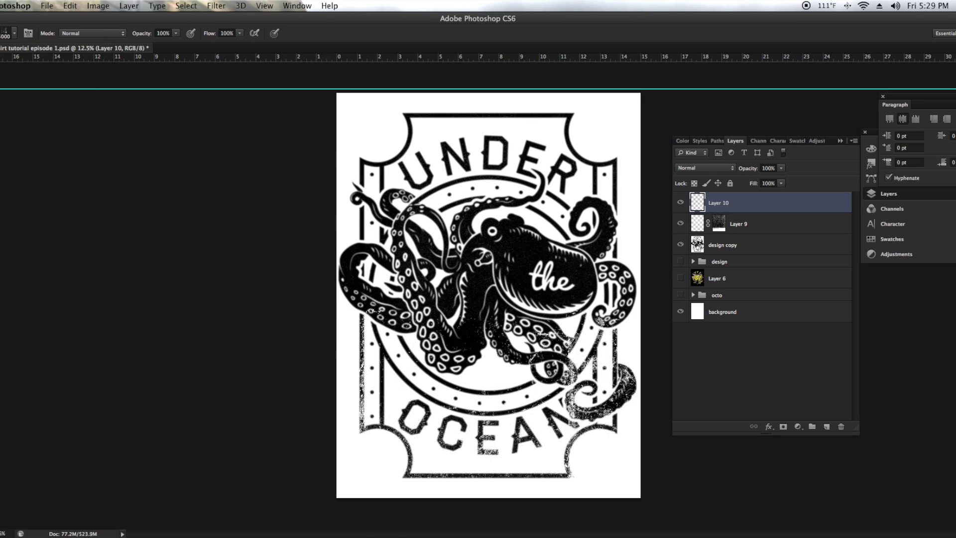
pyautogui.hotkey('ctrl', 't')
pyautogui.moveTo(568, 358)
pyautogui.mouseDown()
pyautogui.moveTo(551, 191)
pyautogui.moveTo(521, 370)
pyautogui.mouseUp()
pyautogui.press('Return')
pyautogui.press('v')
# Step: Duplicate the grunge layer, flip it horizontally, move it over the lower design, and rotate 180°
pyautogui.hotkey('ctrl', 'j')
pyautogui.rightClick(521, 370)
pyautogui.hotkey('ctrl', 't')
pyautogui.rightClick(525, 312)
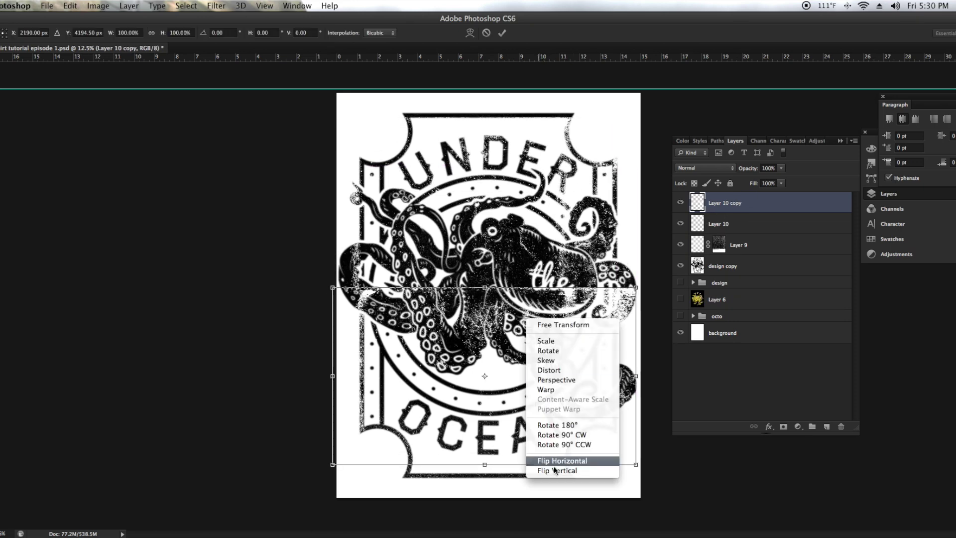
pyautogui.click(550, 456)
pyautogui.press('v')
pyautogui.click(567, 188)
pyautogui.moveTo(595, 309); pyautogui.dragTo(600, 351)
pyautogui.hotkey('ctrl', 't')
pyautogui.rightClick(601, 368)
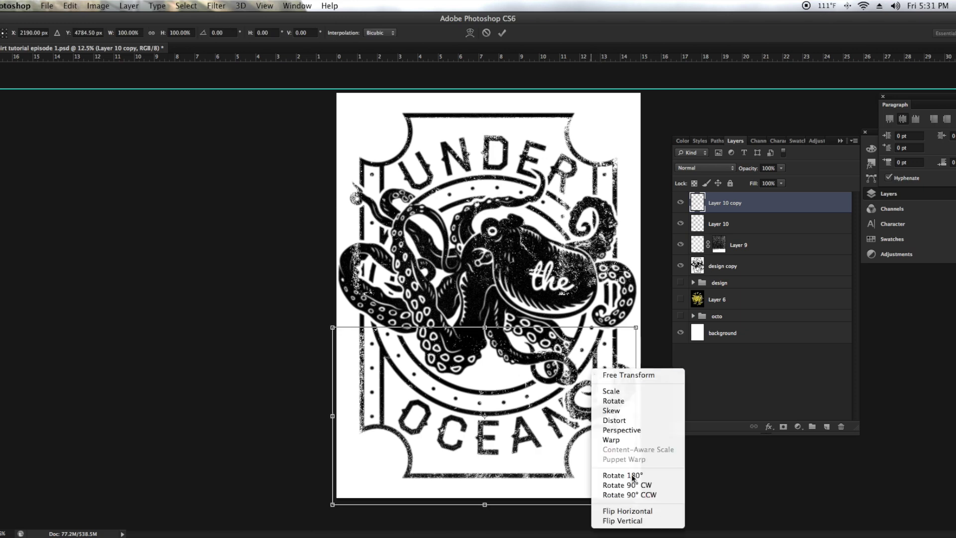
pyautogui.click(631, 474)
pyautogui.press('Return')
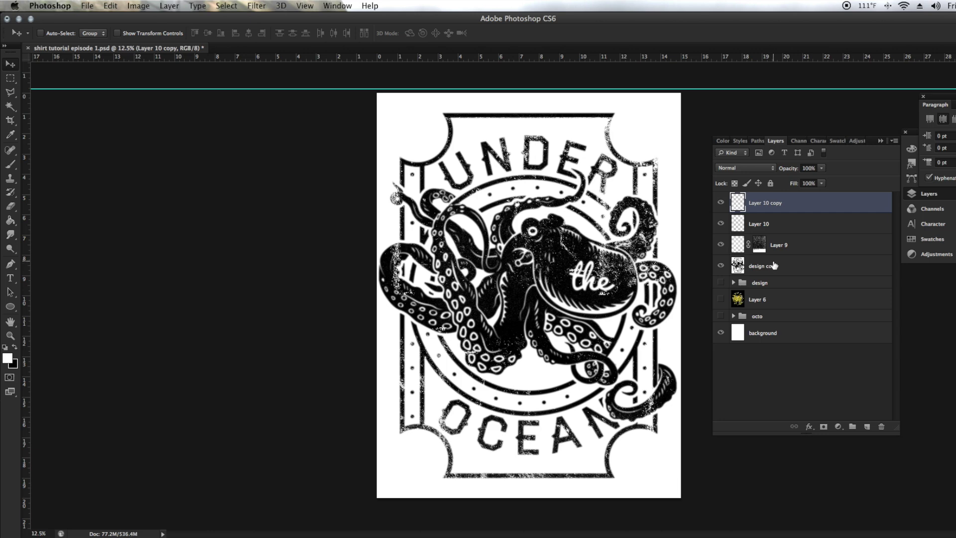
# Step: Merge Layer 10 copy down through design copy into one layer
pyautogui.keyDown('shift'); pyautogui.click(775, 265); pyautogui.keyUp('shift')
pyautogui.rightClick(775, 264)
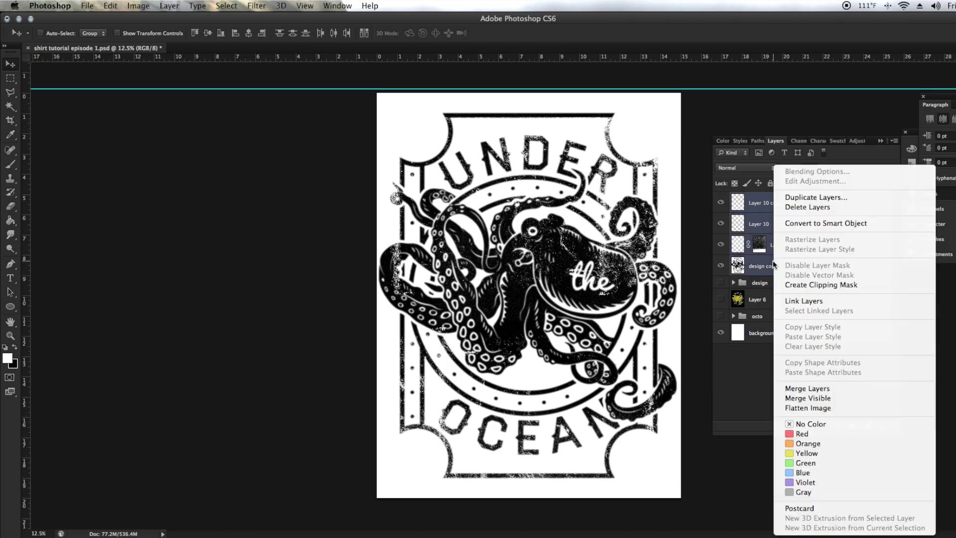
pyautogui.click(833, 390)
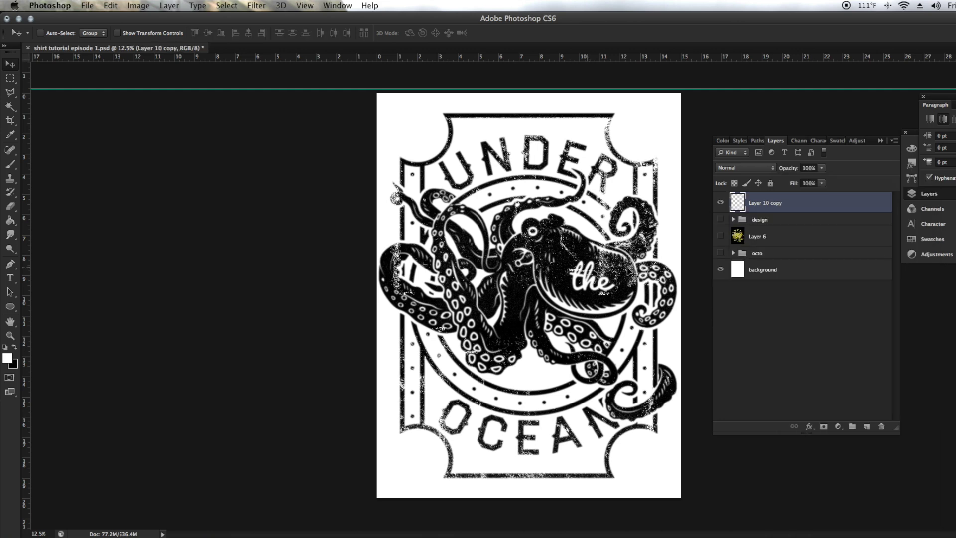
# Step: Apply legacy Brightness/Contrast with contrast 100 and brightness around -50
pyautogui.click(138, 6)
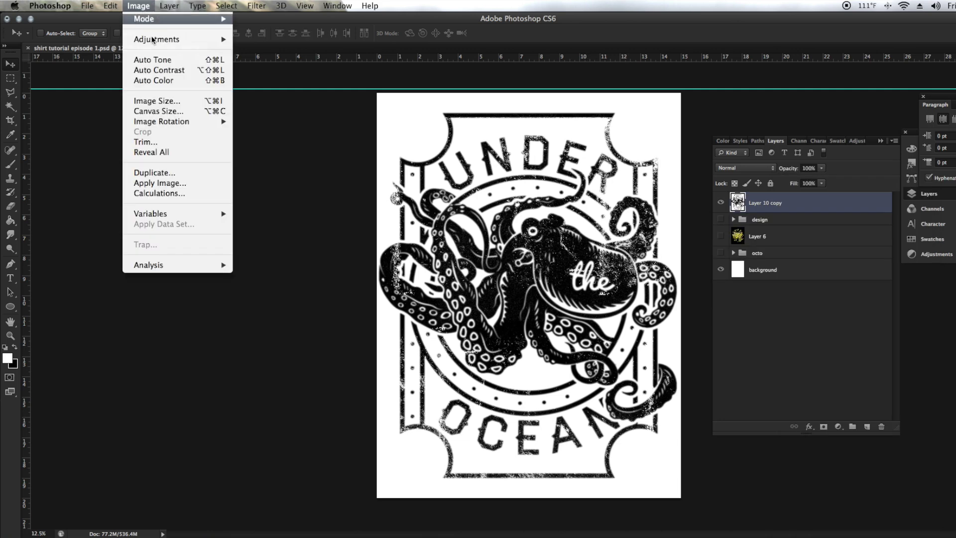
pyautogui.moveTo(153, 39)
pyautogui.click(244, 40)
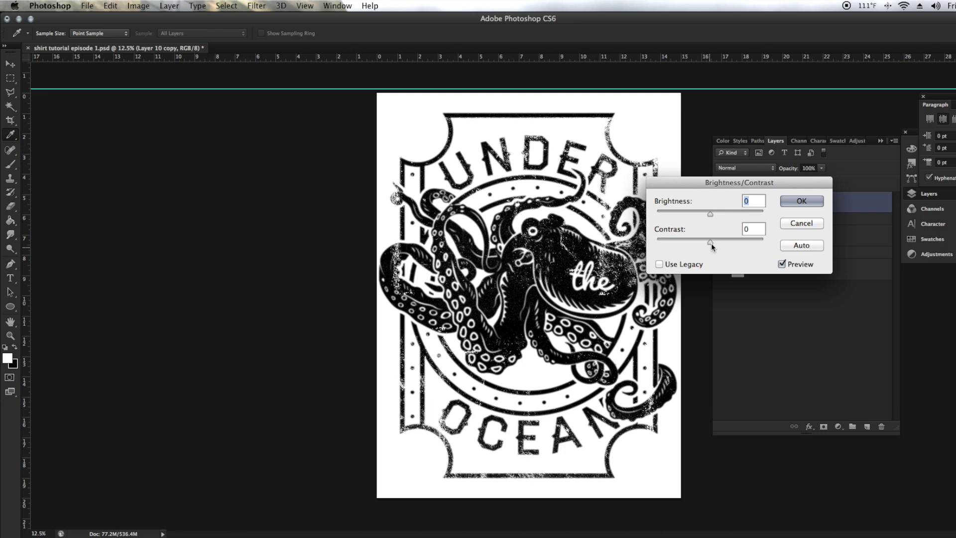
pyautogui.click(659, 264)
pyautogui.moveTo(709, 242); pyautogui.dragTo(776, 244)
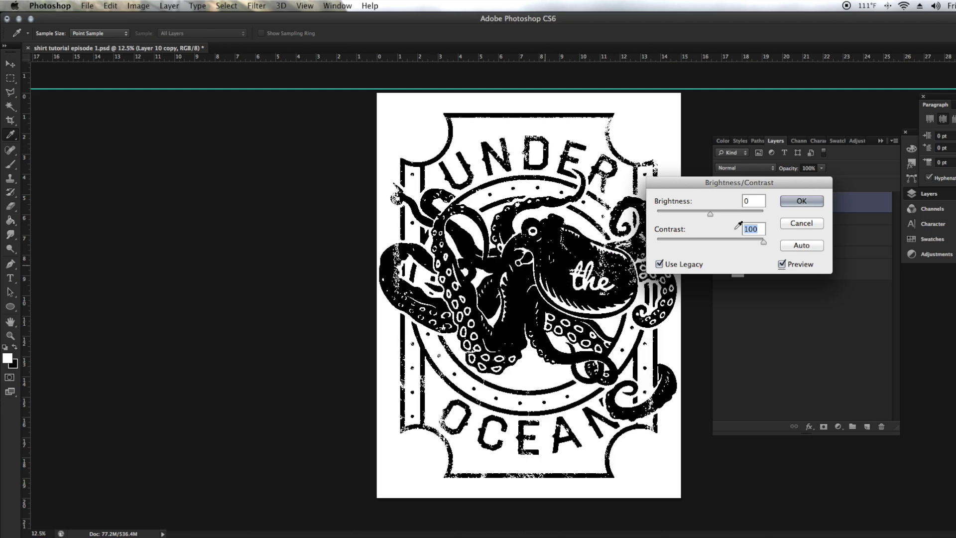
pyautogui.moveTo(708, 215); pyautogui.dragTo(700, 215)
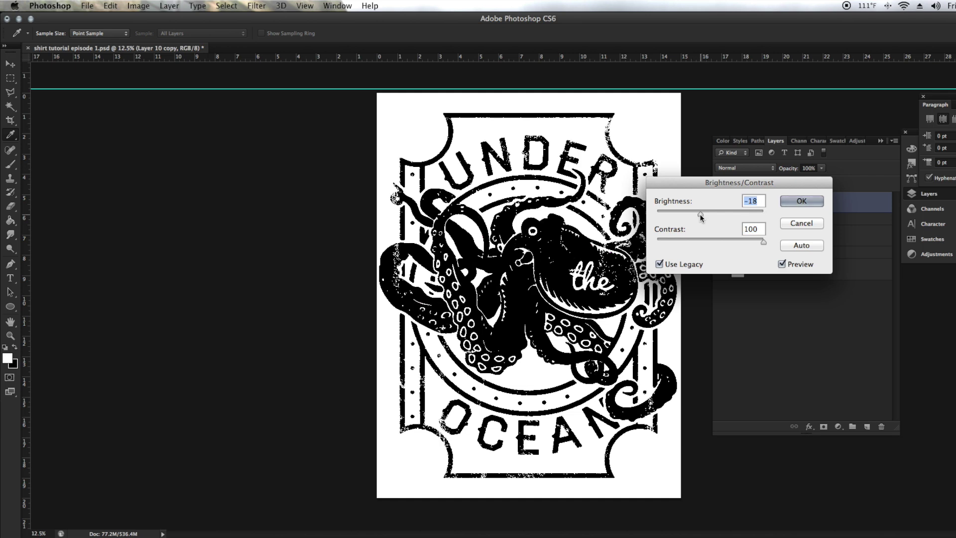
pyautogui.moveTo(700, 214); pyautogui.dragTo(705, 214)
pyautogui.click(711, 215)
pyautogui.moveTo(699, 215); pyautogui.dragTo(687, 213)
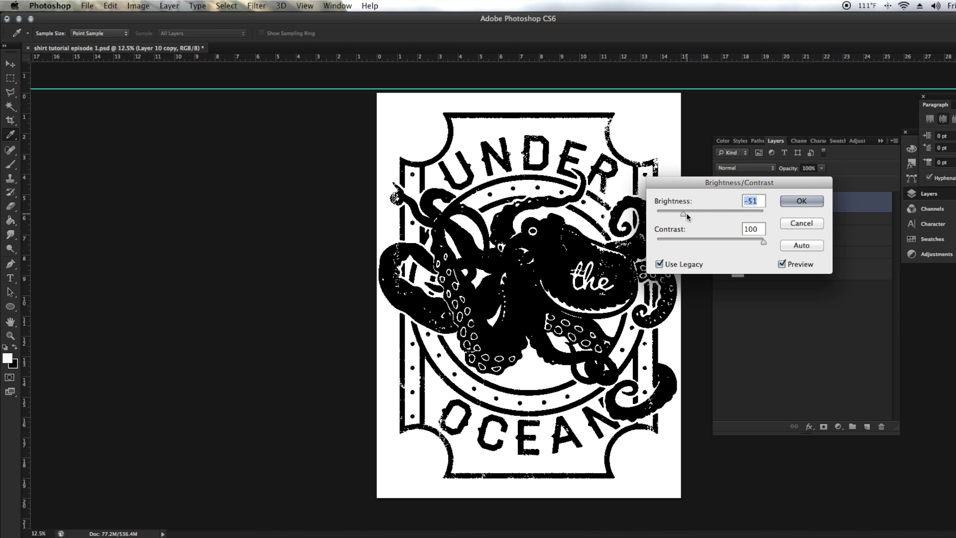
pyautogui.click(795, 202)
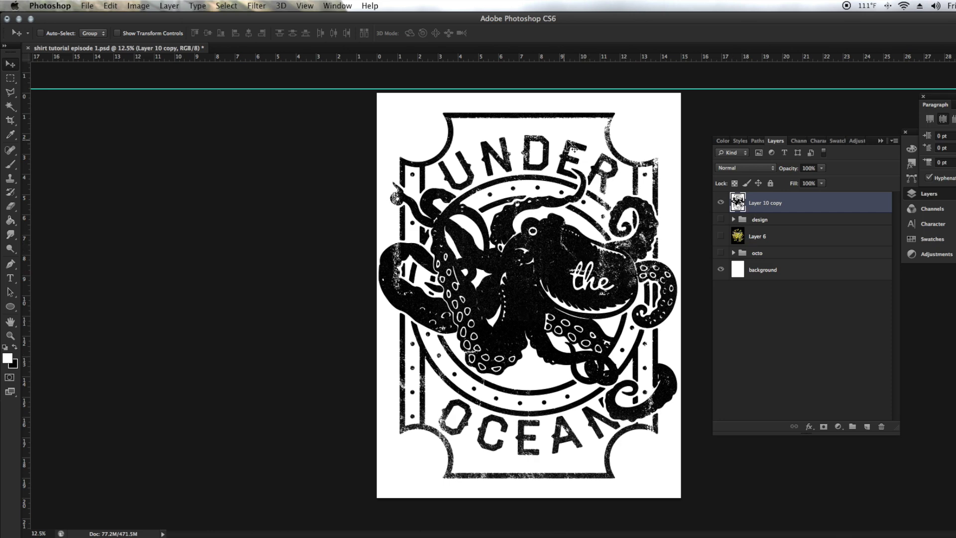
# Step: Select the black artwork with Color Range, sampling the octopus, at Fuzziness 190
pyautogui.click(226, 5)
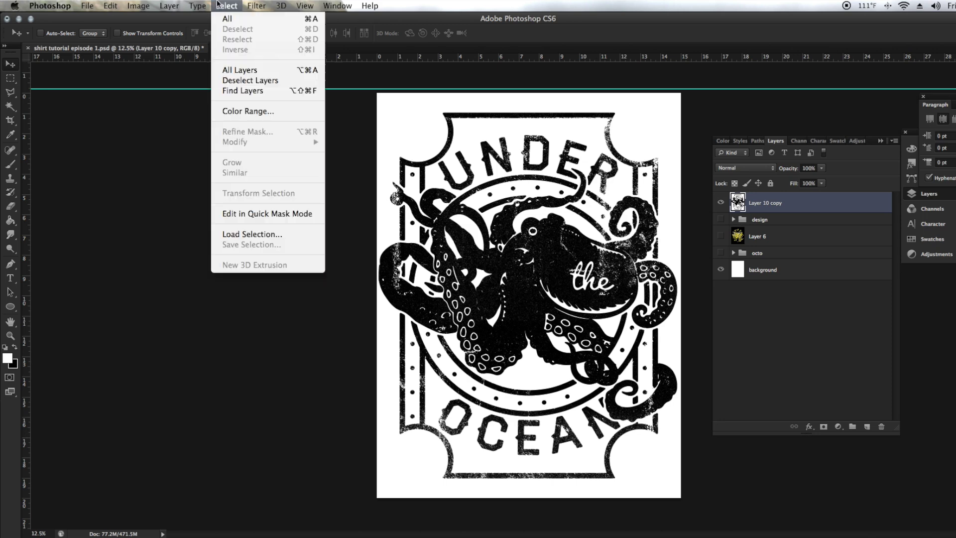
pyautogui.click(247, 112)
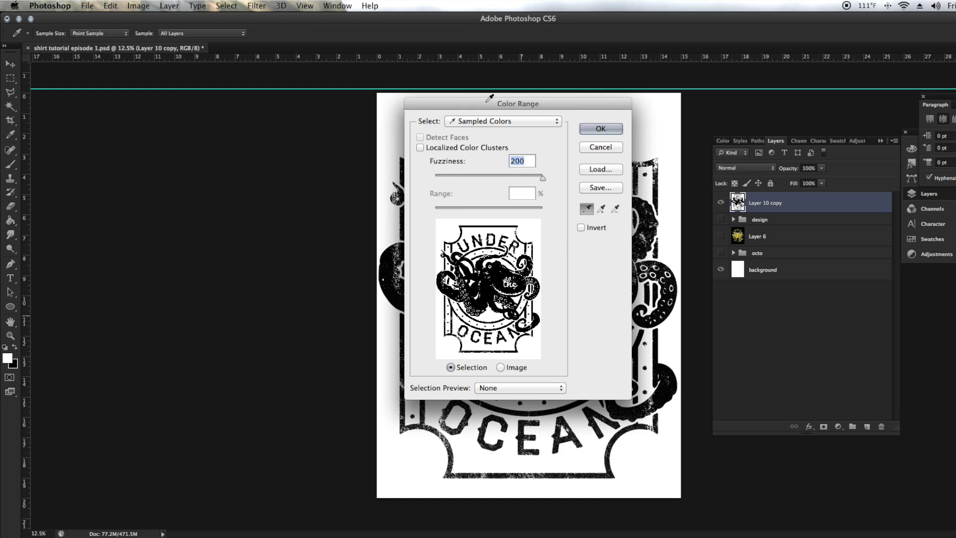
pyautogui.moveTo(499, 102); pyautogui.dragTo(645, 125)
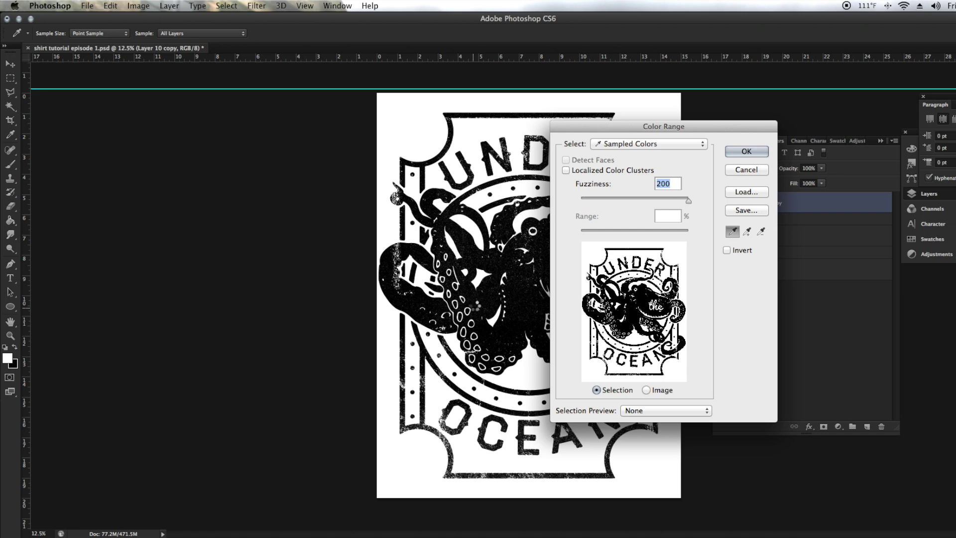
pyautogui.click(472, 296)
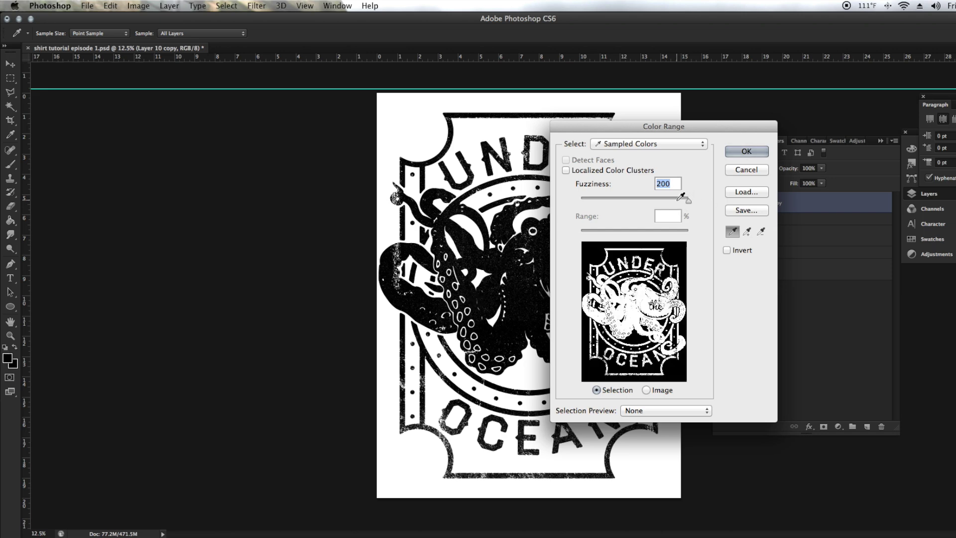
pyautogui.moveTo(688, 200); pyautogui.dragTo(678, 200)
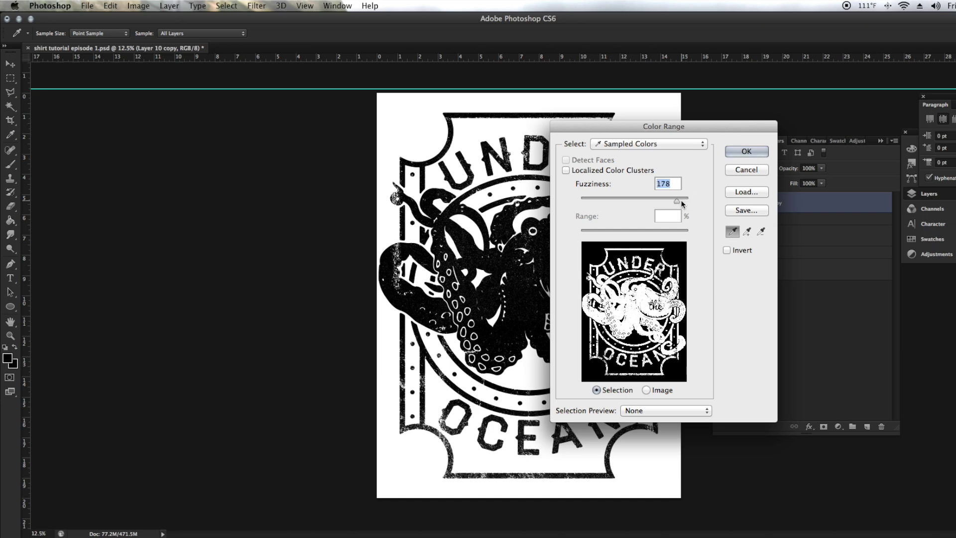
pyautogui.click(681, 201)
pyautogui.moveTo(682, 203); pyautogui.dragTo(685, 203)
pyautogui.click(738, 152)
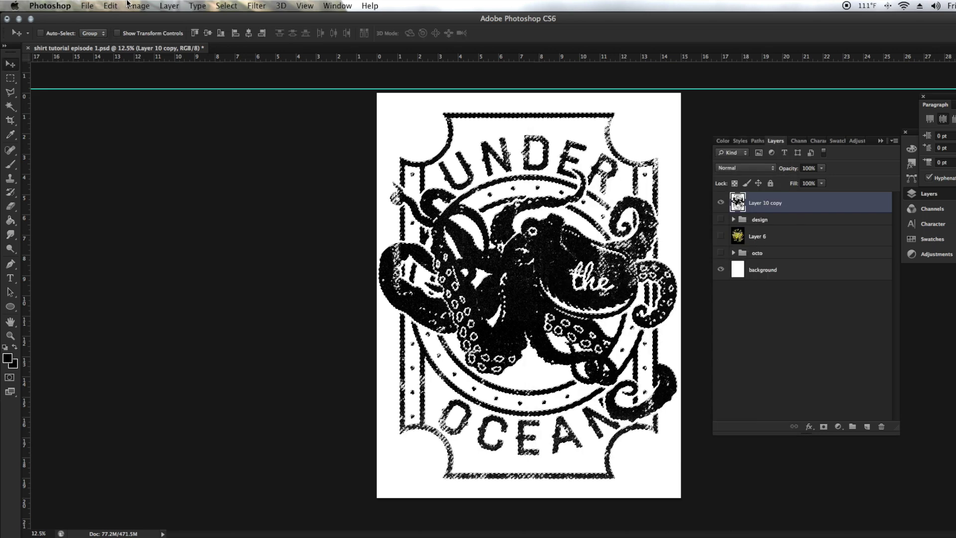
# Step: Cut the selected artwork from Layer 10 copy and invert its colours
pyautogui.click(111, 6)
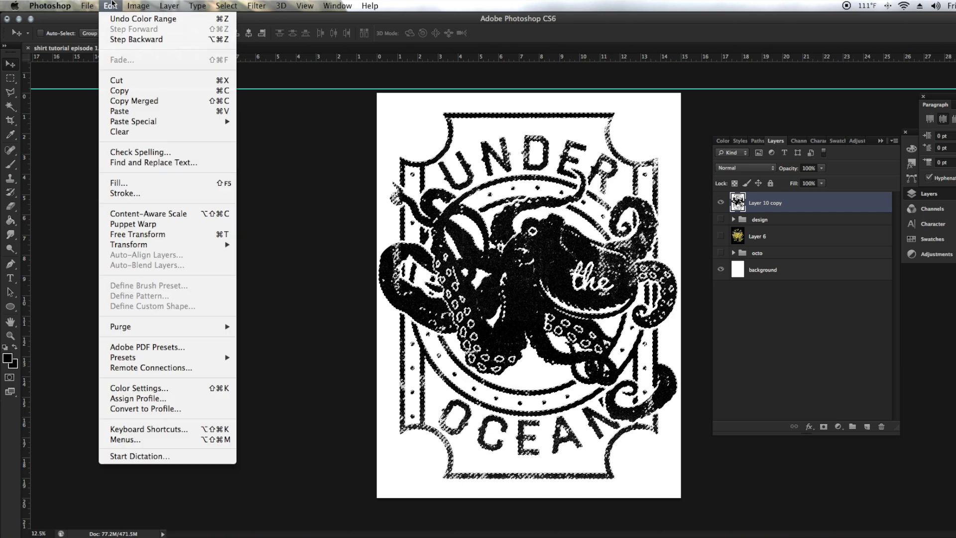
pyautogui.click(131, 82)
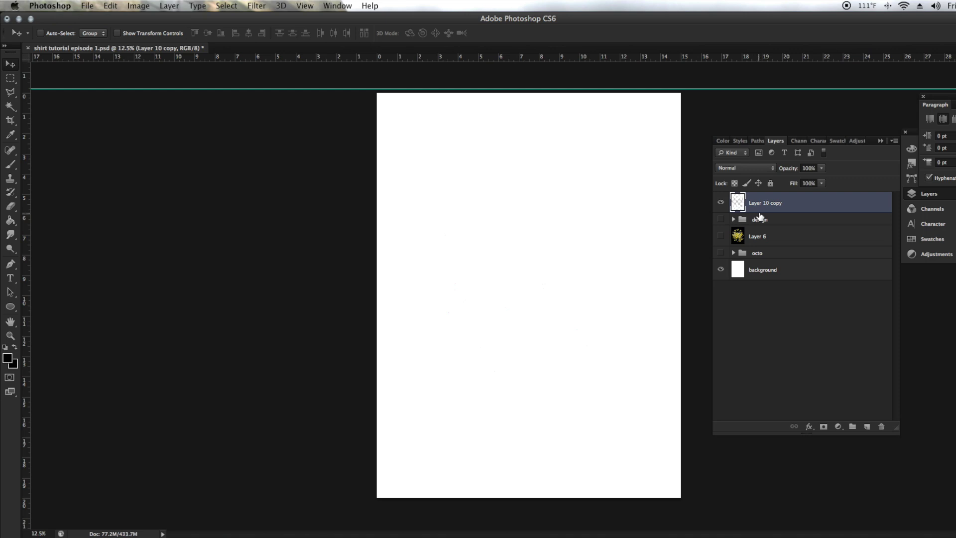
pyautogui.press('super+i')
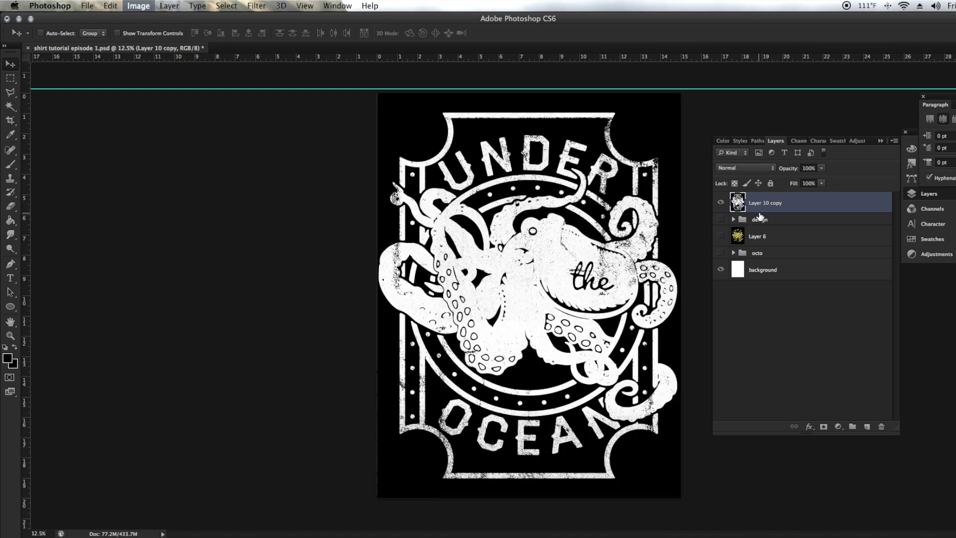
# Step: Undo the inversion, delete Layer 10 copy, and paste the cut octopus onto new Layer 9
pyautogui.press('super+z')
pyautogui.press('Delete')
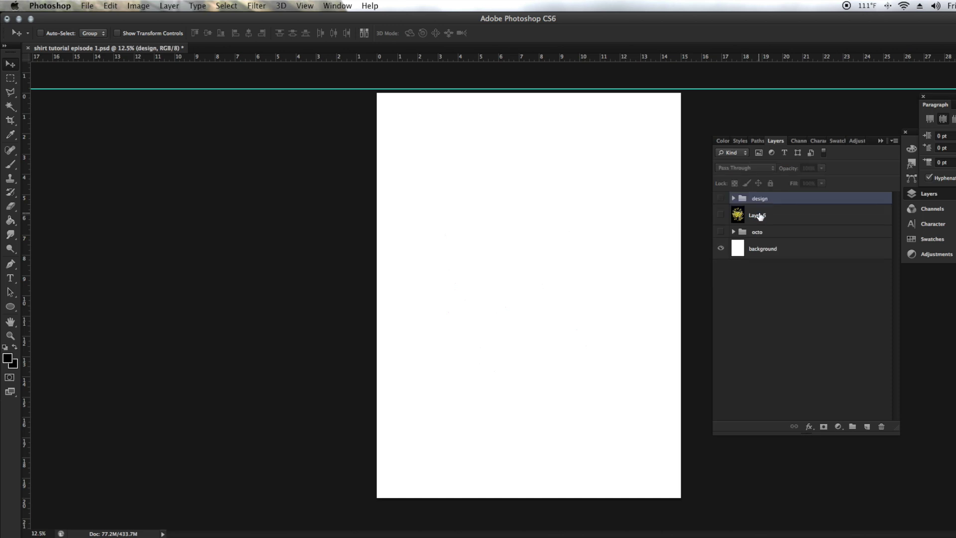
pyautogui.press('super+v')
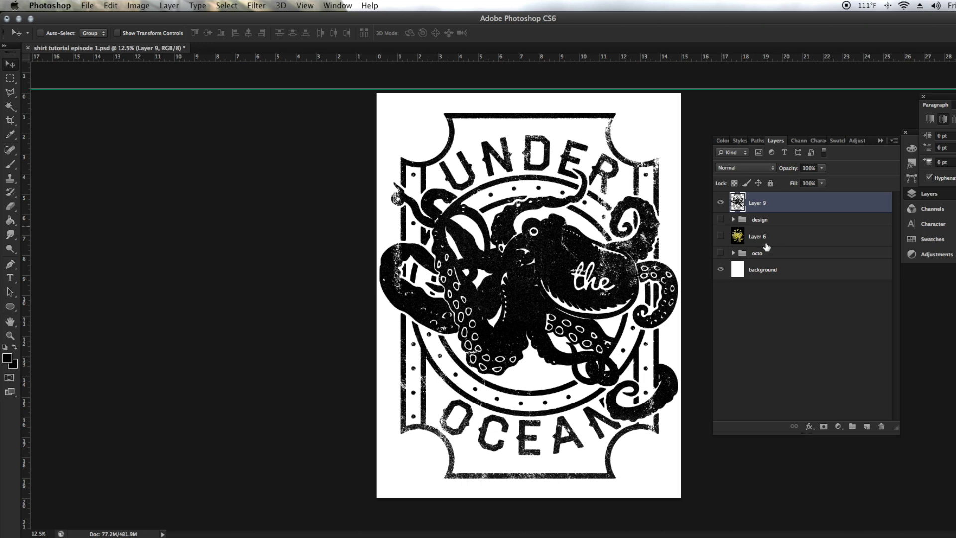
# Step: Duplicate the background layer and invert the copy to solid black beneath Layer 9
pyautogui.click(764, 275)
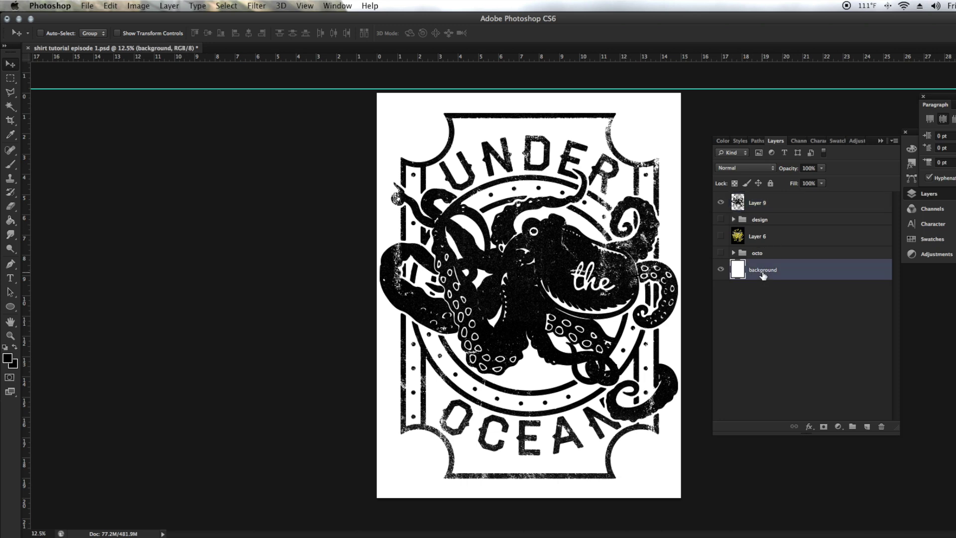
pyautogui.press('super+j')
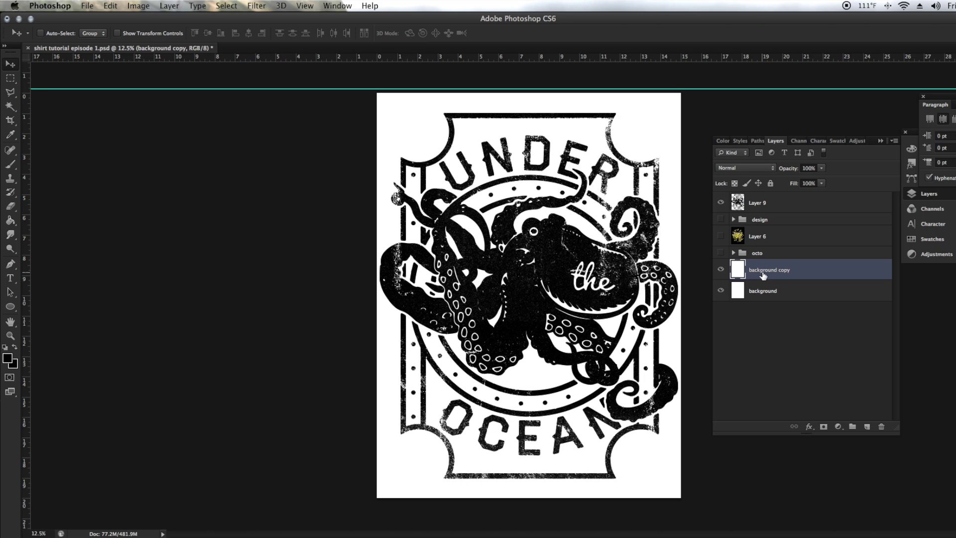
pyautogui.press('super+i')
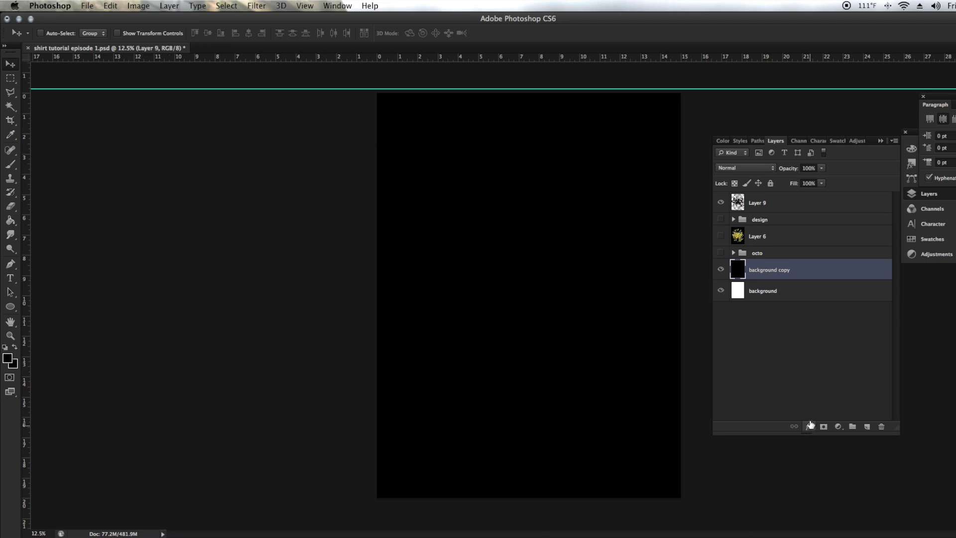
pyautogui.click(770, 203)
# Step: Give Layer 9 a Color Overlay layer style in muted gold #b3a320
pyautogui.click(810, 427)
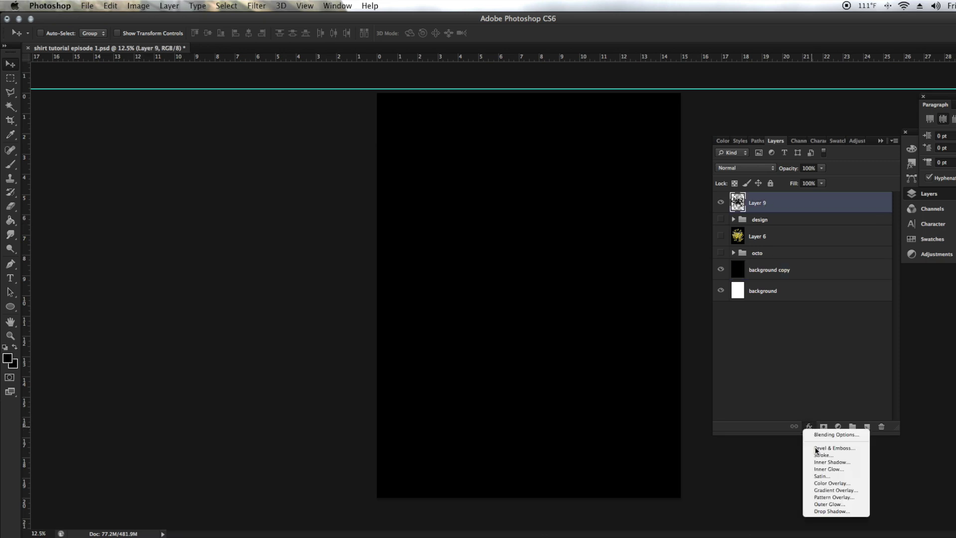
pyautogui.click(834, 483)
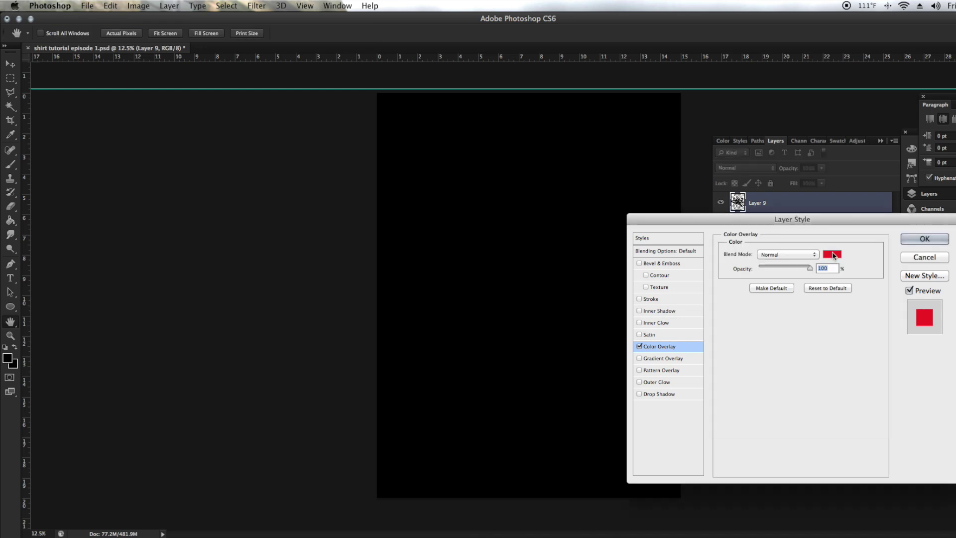
pyautogui.click(832, 255)
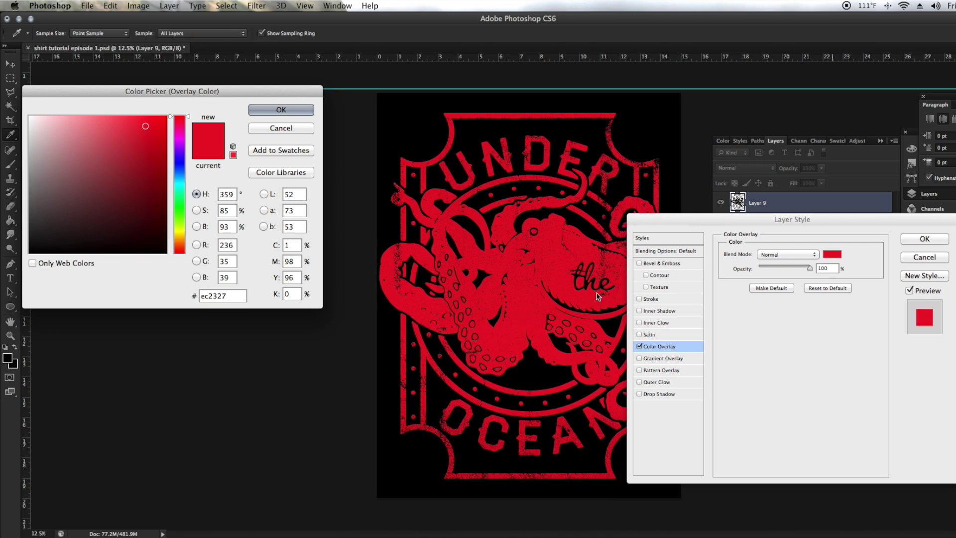
pyautogui.click(179, 235)
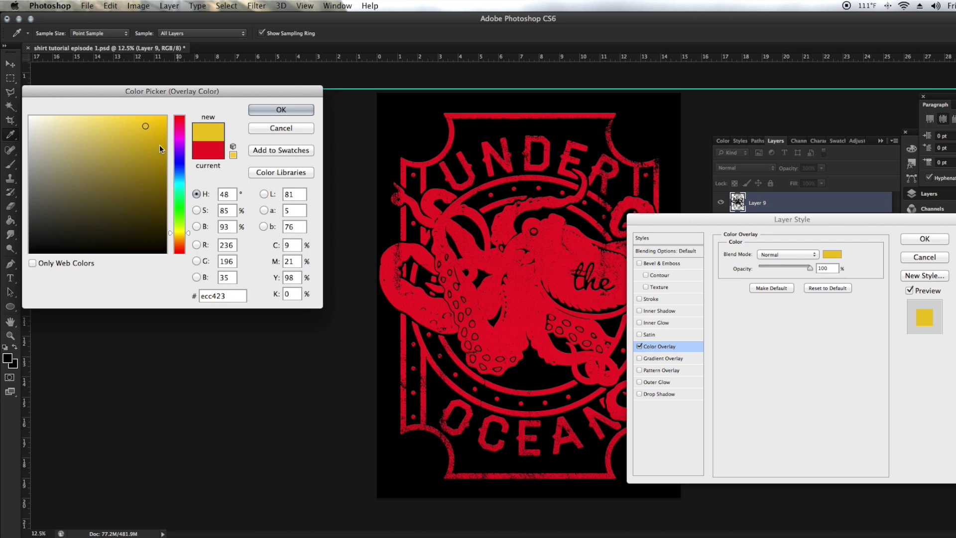
pyautogui.click(142, 163)
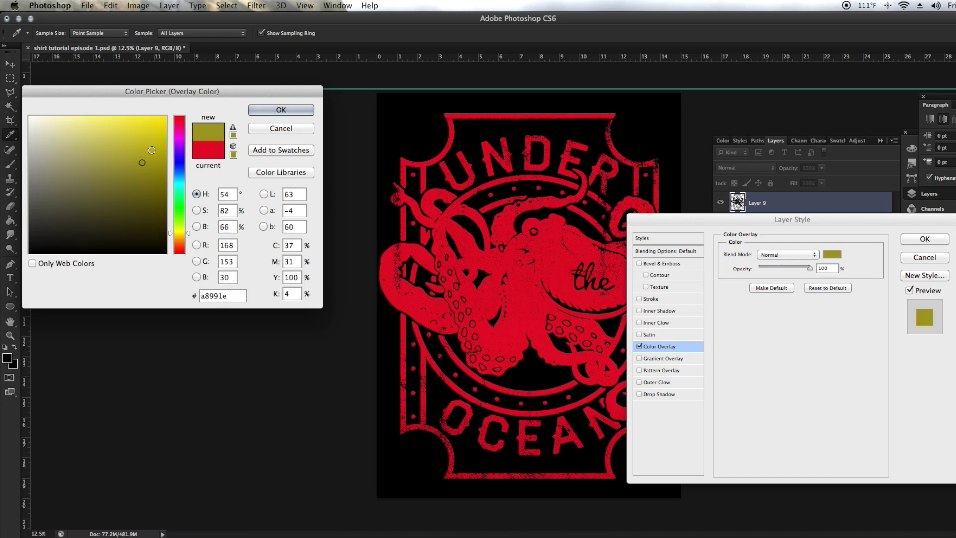
pyautogui.click(145, 166)
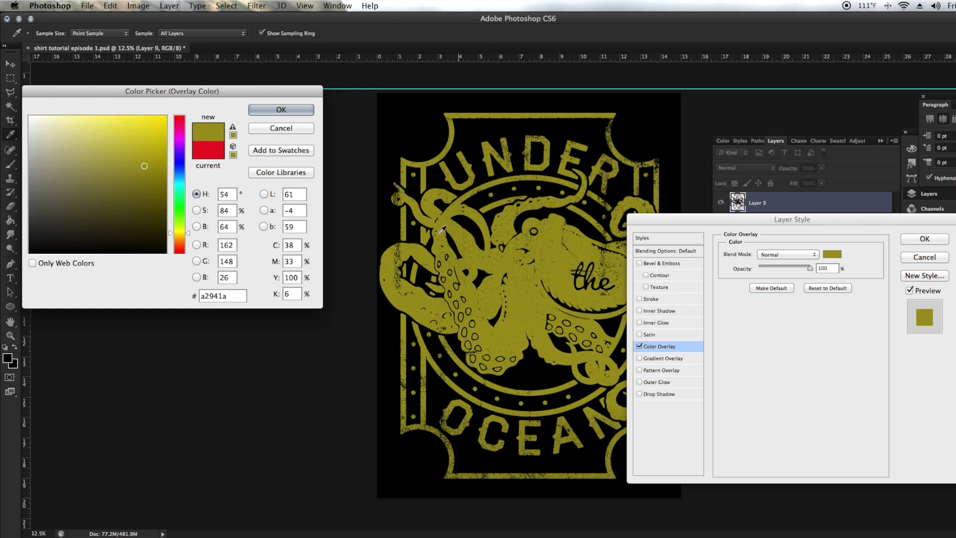
pyautogui.click(142, 157)
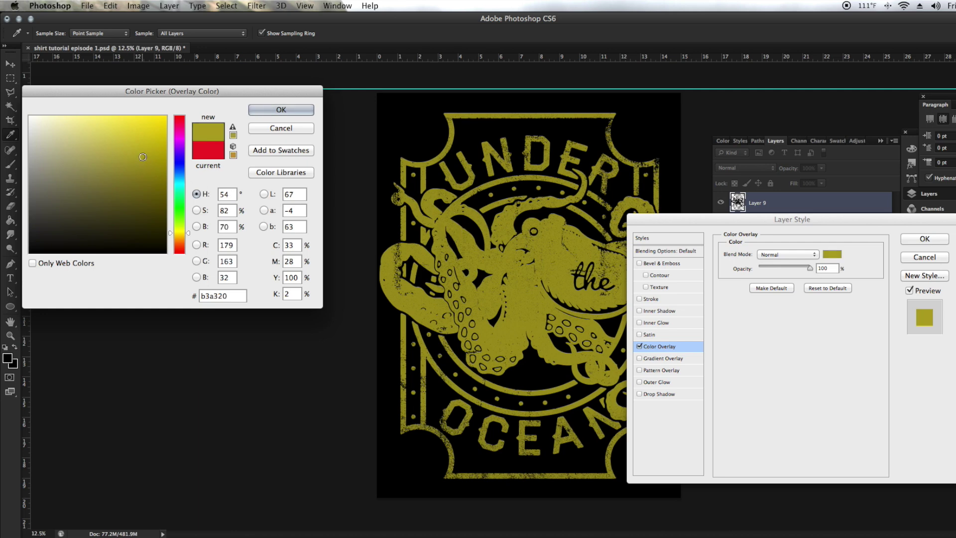
pyautogui.click(272, 111)
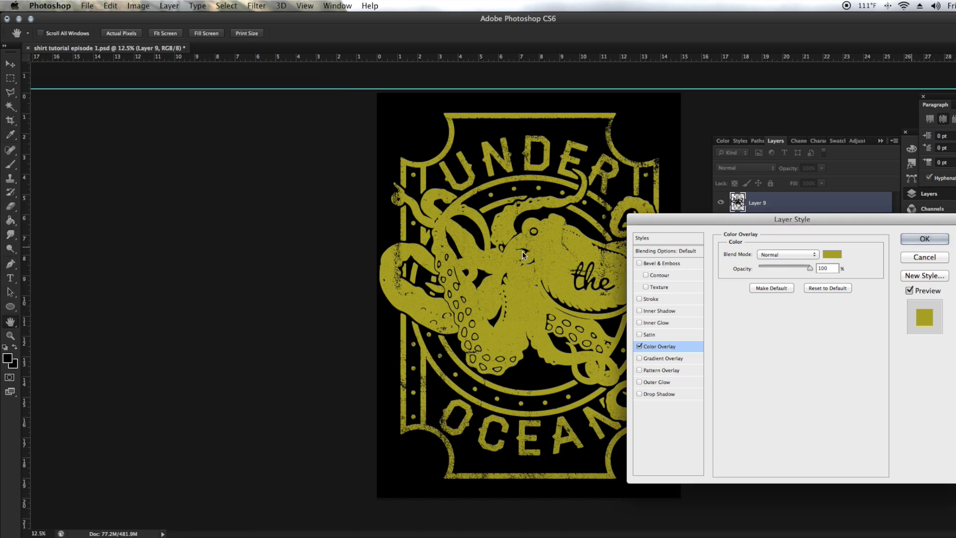
pyautogui.click(915, 240)
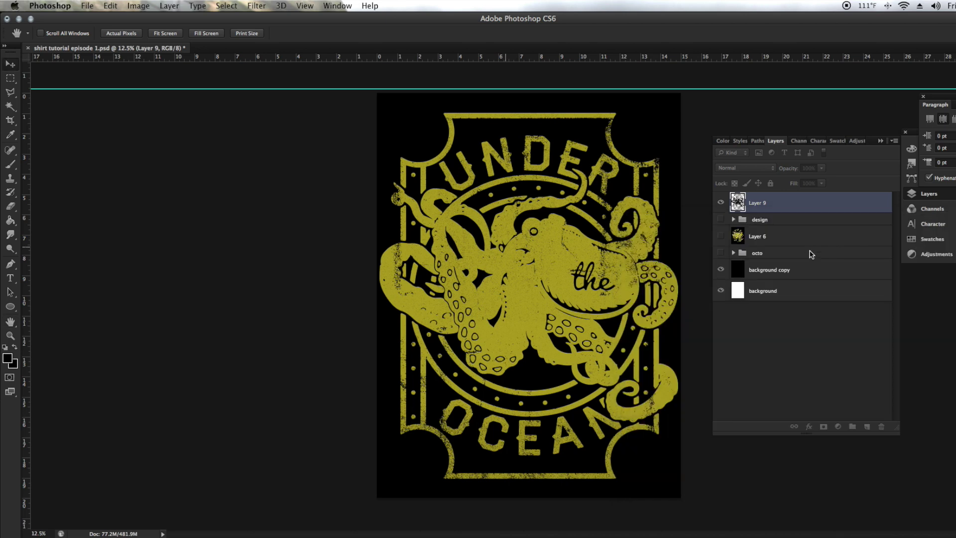